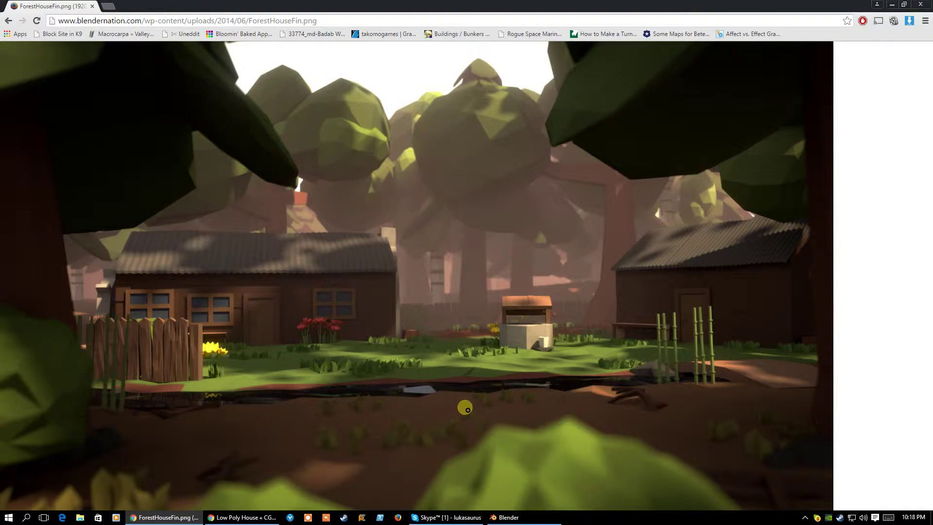
- Switch to Blender and replace the default cube with a newly added cube mesh
left_click_drag(574, 9, 0, 182)
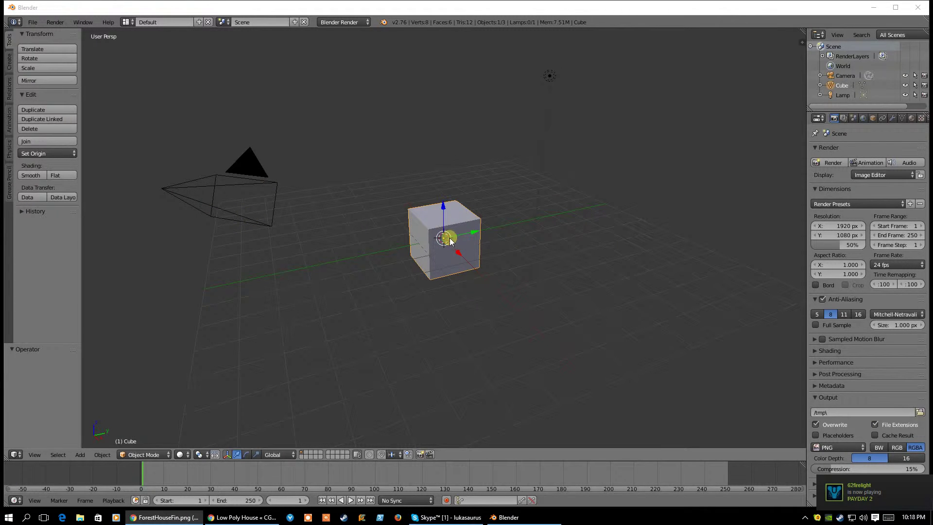
left_click(417, 228)
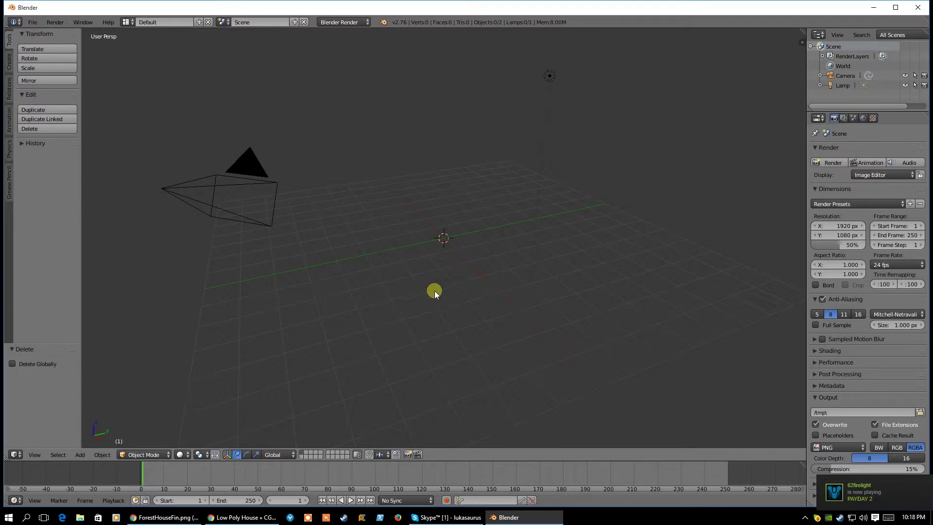
left_click(80, 454)
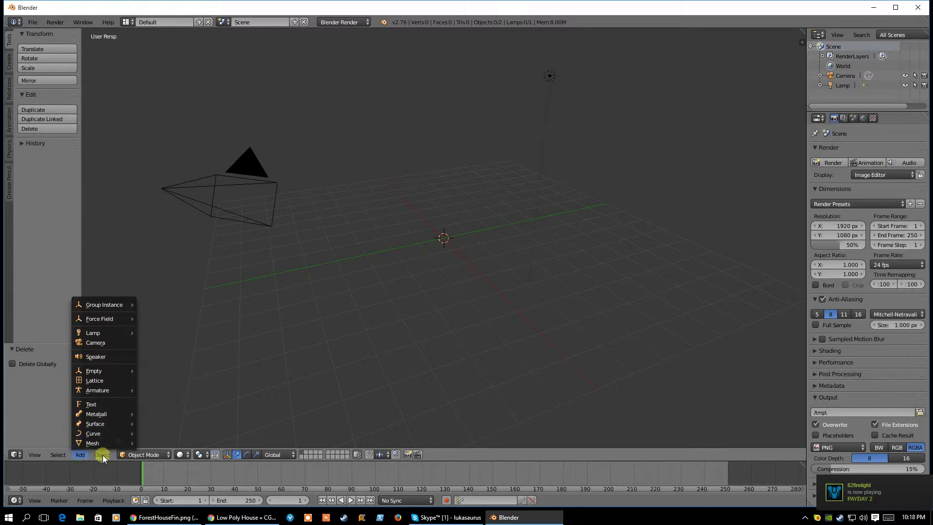
mouse_move(109, 441)
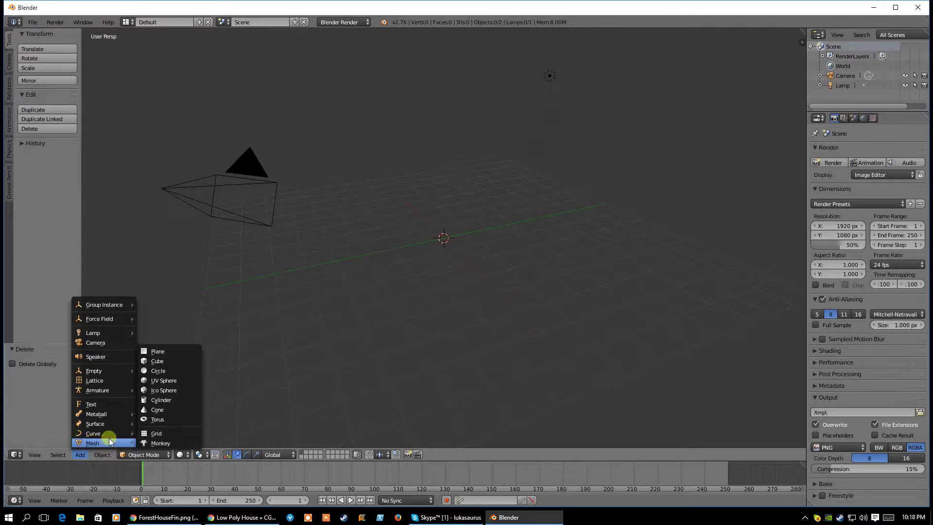
left_click(177, 360)
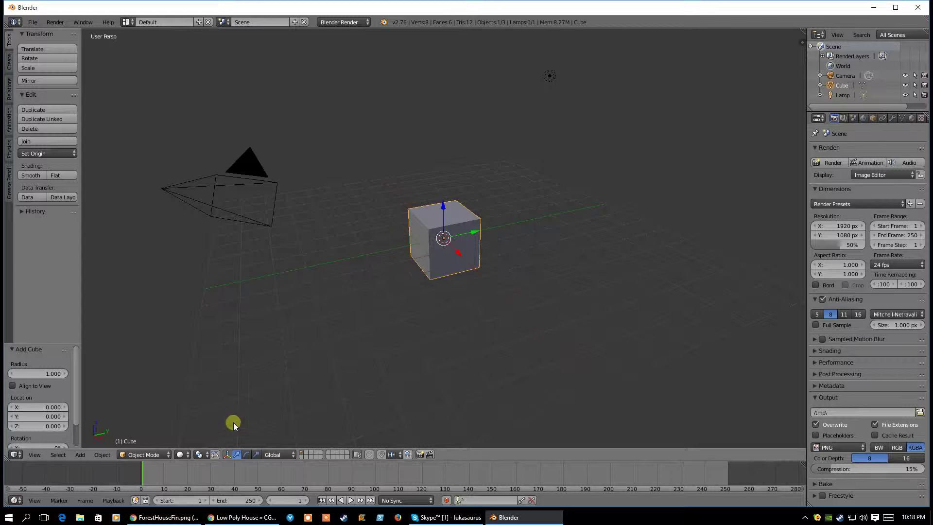
- In Edit Mode with face selection, move the cube's side face about 1.5 along Y to make a thin slab
left_click(145, 454)
left_click(143, 432)
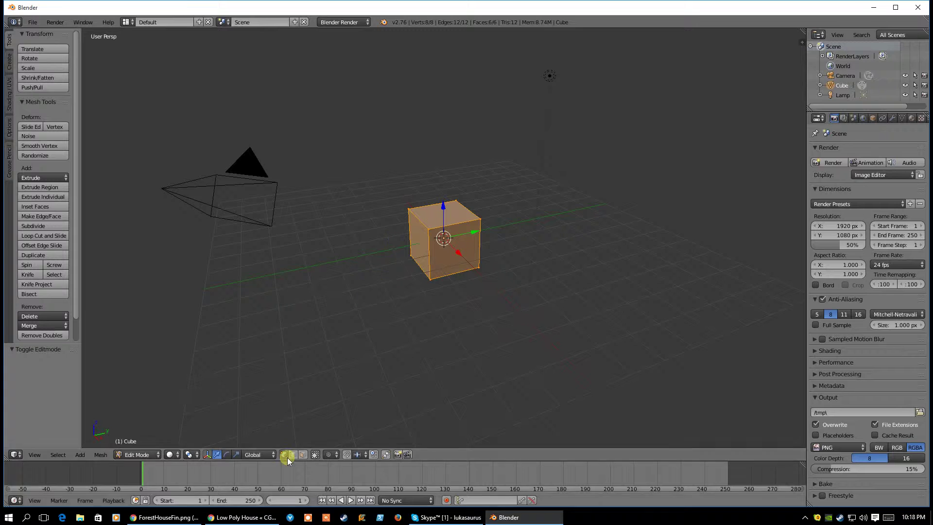
left_click(302, 454)
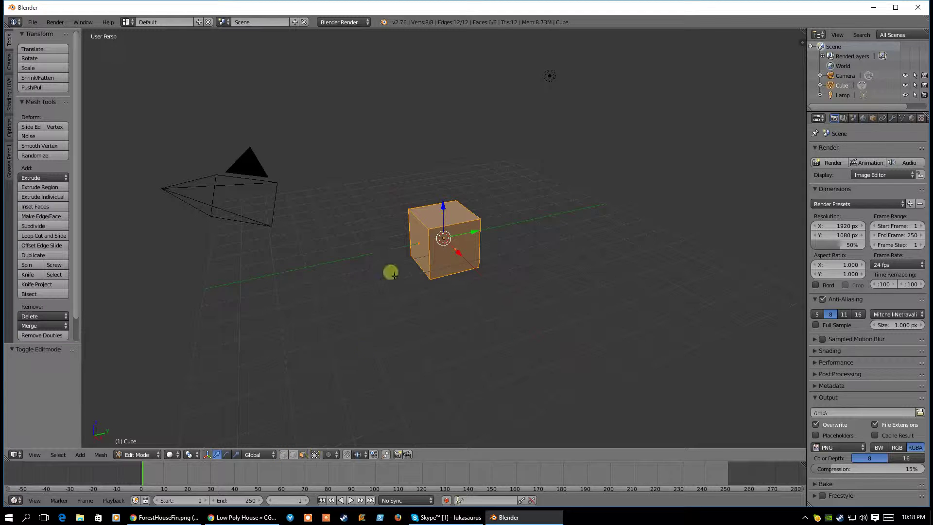
right_click(418, 249)
key("g")
key("y")
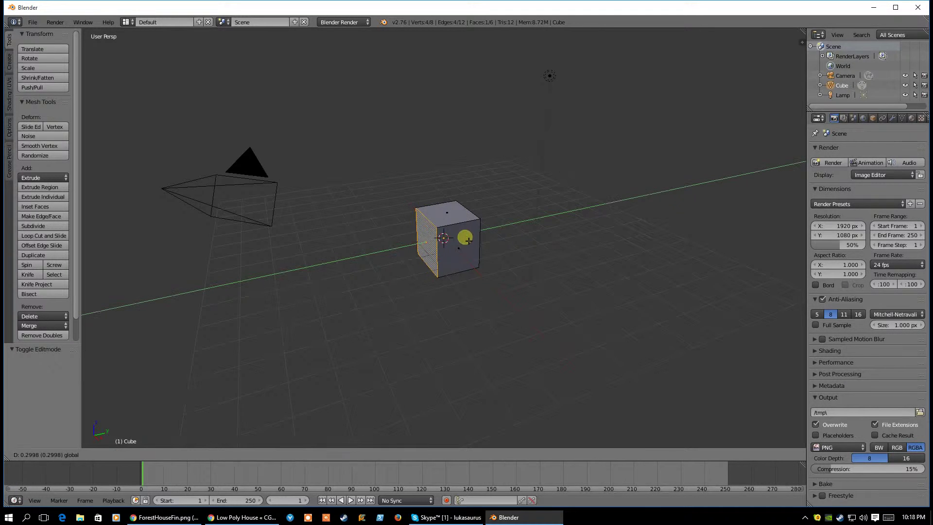
left_click(487, 236)
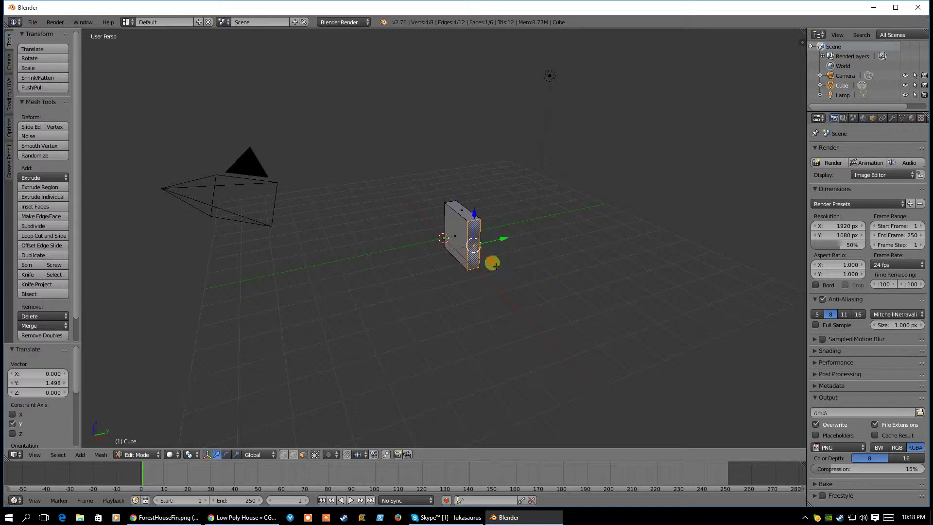
- Narrow the slab along X into a square post, raise its top face along Z, and return to Object Mode
key("g")
key("x")
left_click(480, 242)
middle_click_drag(480, 243, 441, 199)
left_click_drag(440, 171, 440, 158)
middle_click_drag(535, 252, 510, 258)
key("Tab")
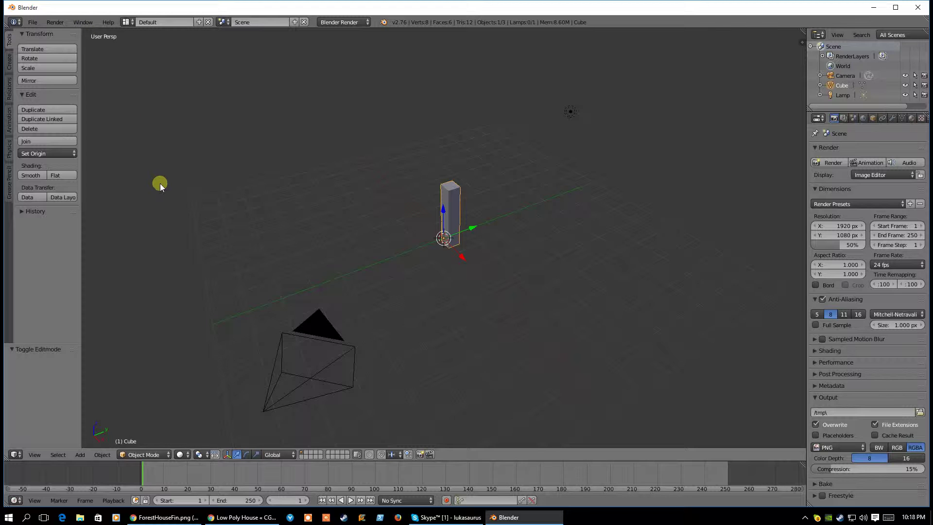
- Create a linked duplicate of the post, moved about -7.53 along the Y axis
middle_click_drag(519, 277, 500, 284)
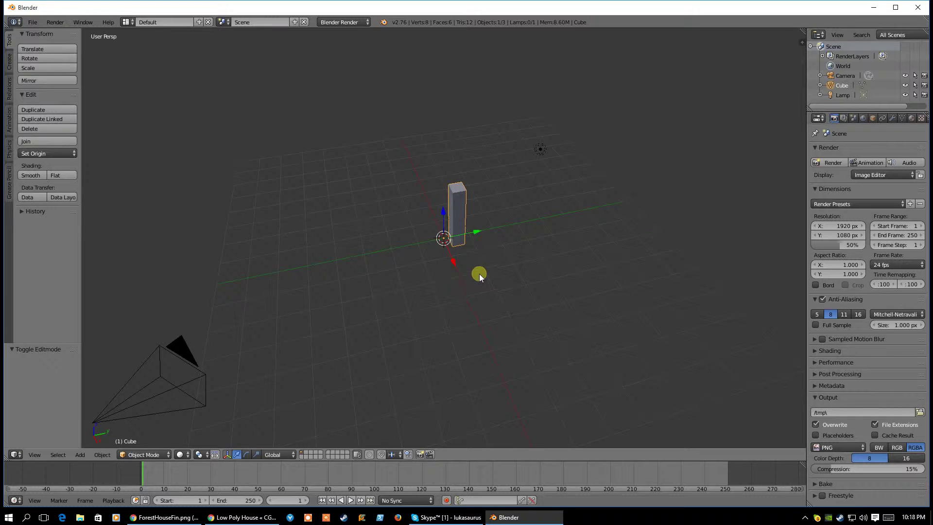
key("shift+d")
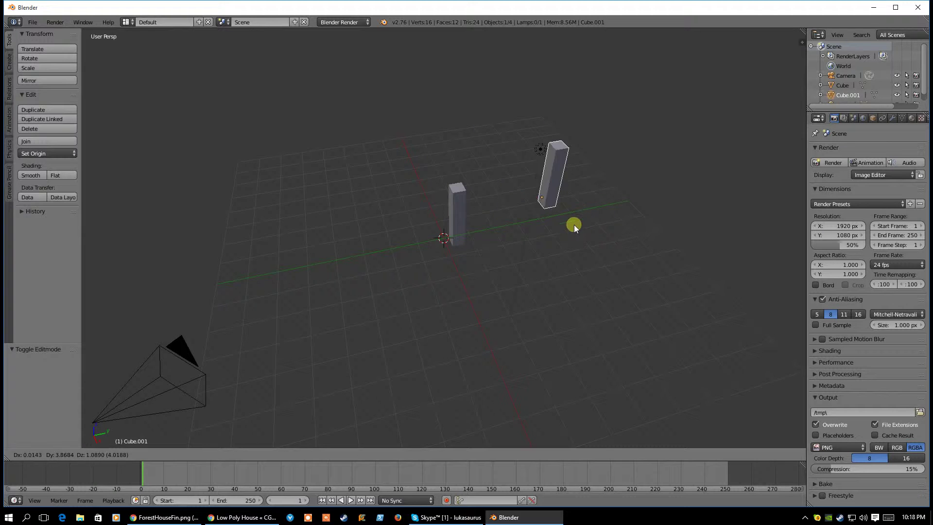
key("y")
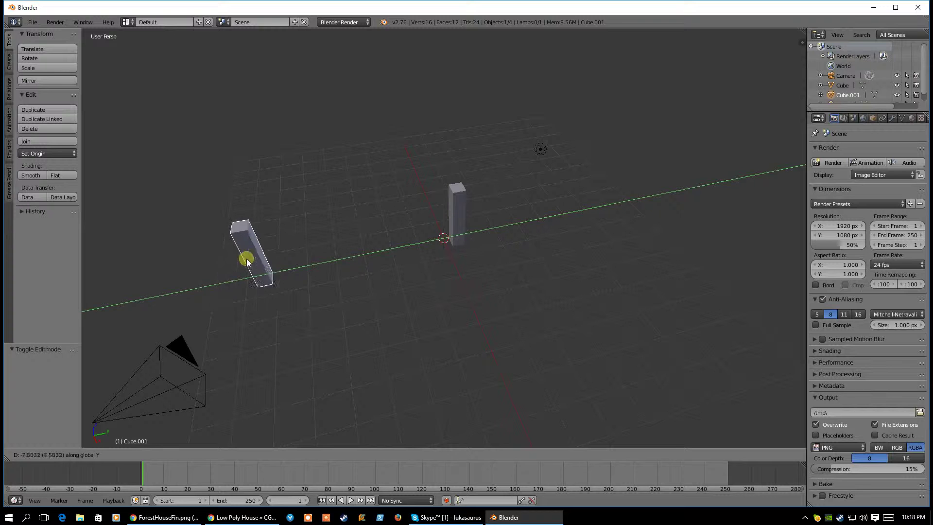
left_click(256, 262)
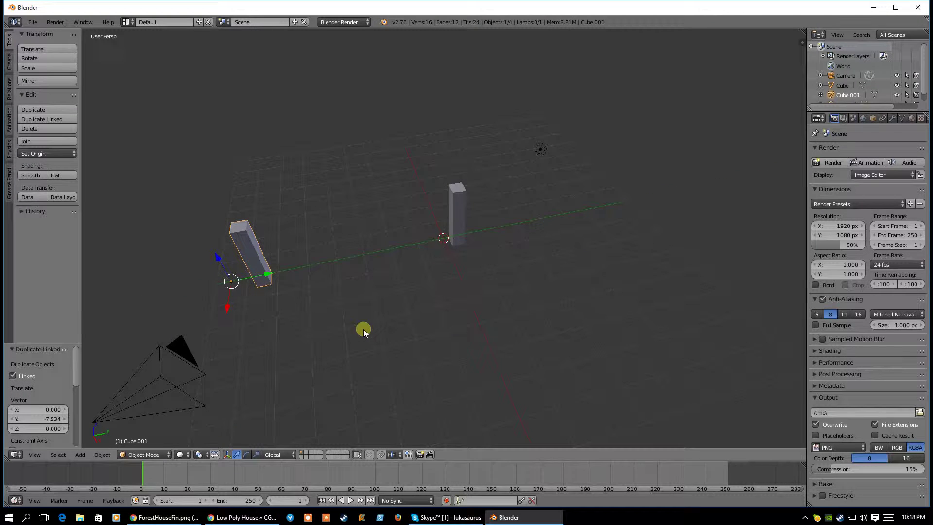
middle_click_drag(260, 287, 383, 263)
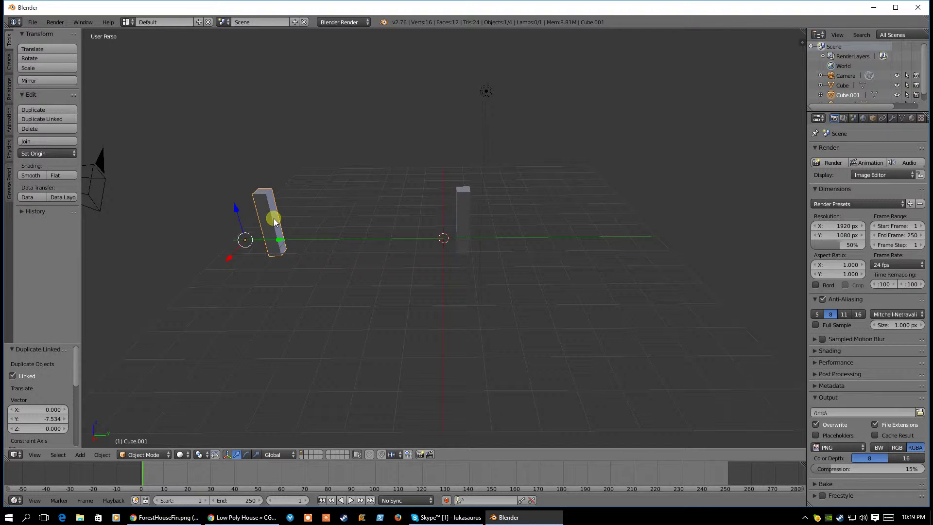
key("Tab")
key("Tab")
middle_click_drag(339, 258, 279, 238)
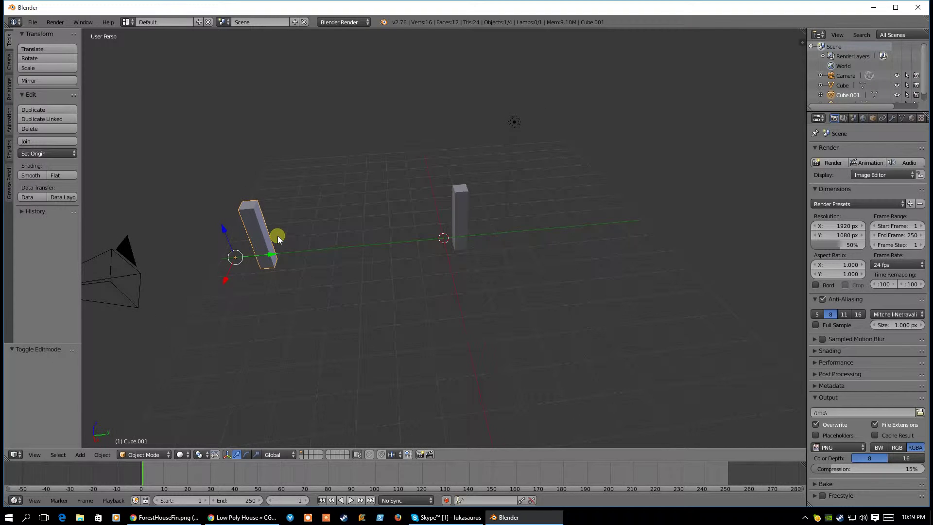
left_click(82, 453)
mouse_move(89, 444)
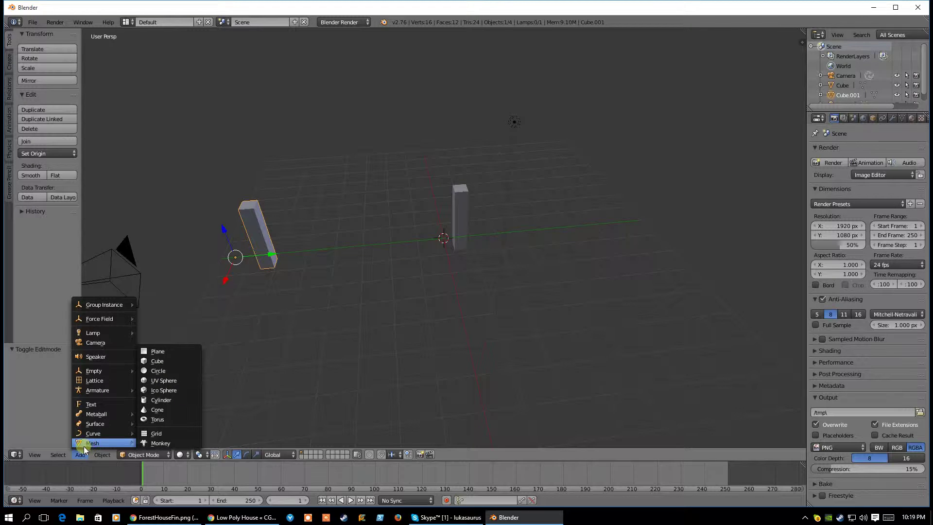
key("Tab")
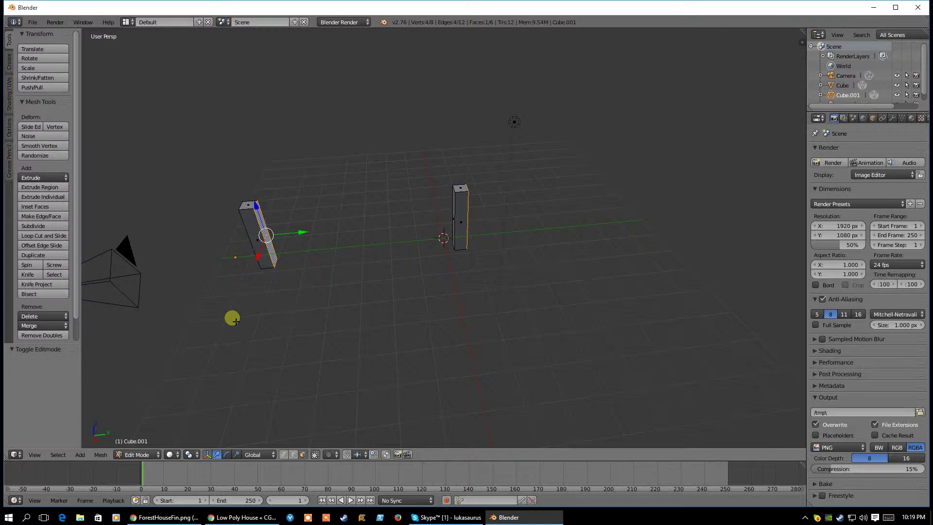
left_click(82, 453)
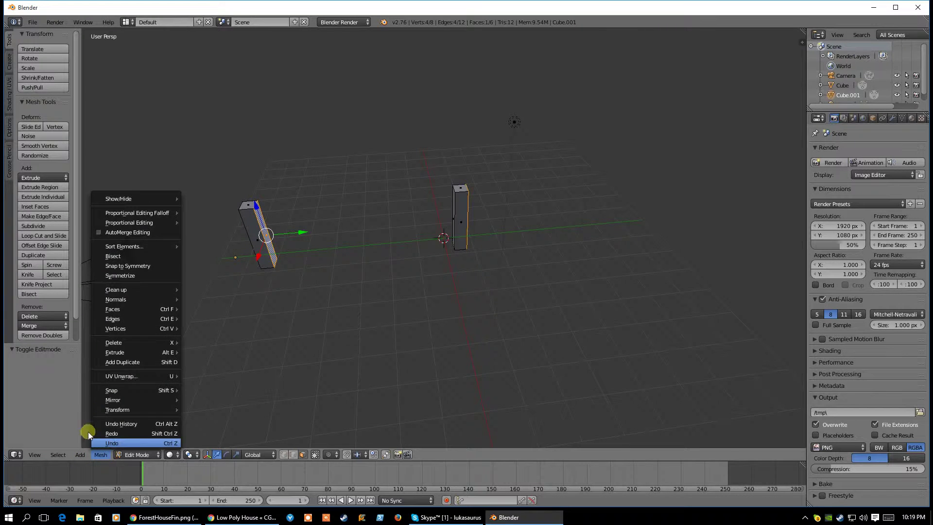
key("Tab")
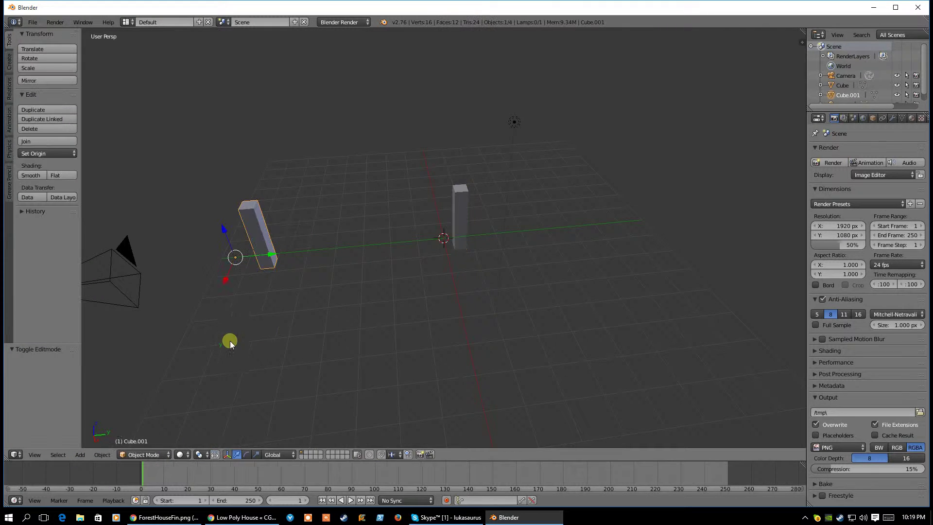
- Add a new cube mesh at the 3D cursor beside the original post
left_click(78, 454)
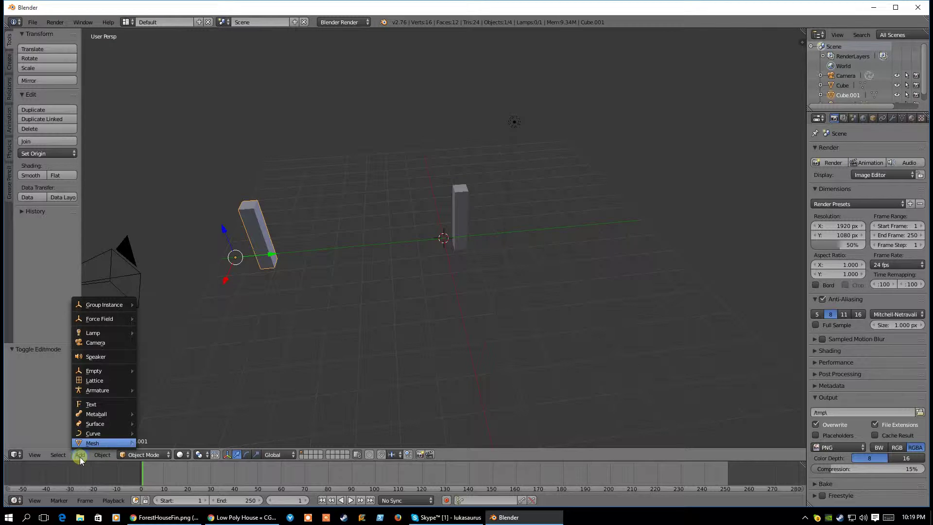
mouse_move(83, 443)
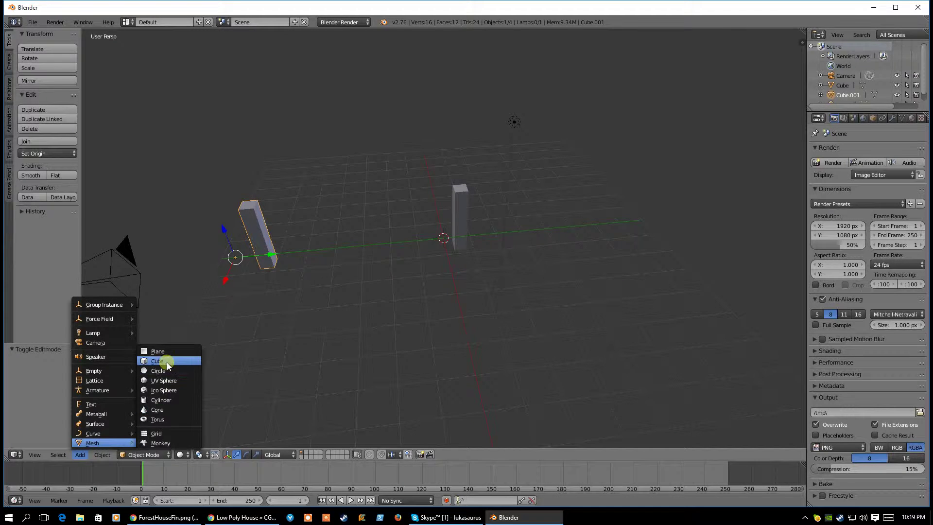
left_click(166, 361)
middle_click_drag(218, 272, 315, 288)
middle_click_drag(547, 307, 513, 298)
- Thin the new cube along X by moving one side face about -1.59 and the opposite face about 0.13
key("Tab")
right_click(466, 251)
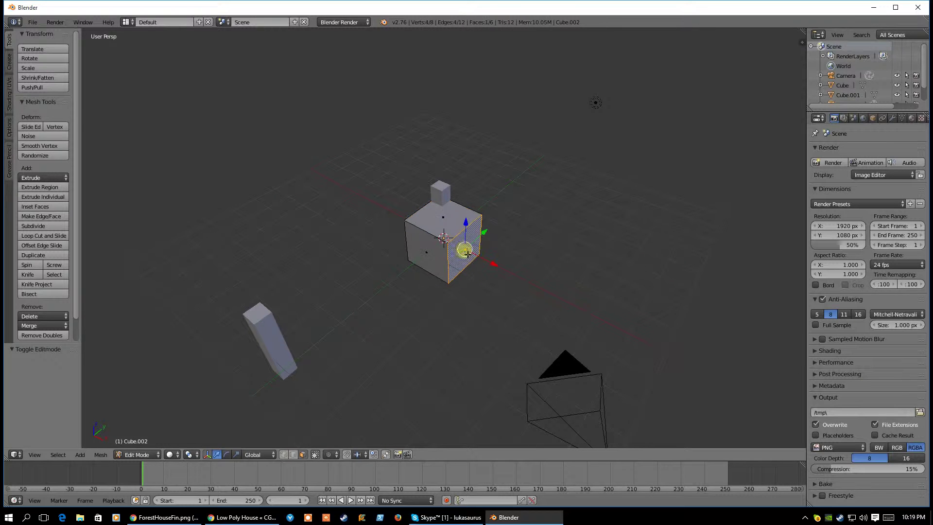
key("g")
key("x")
left_click(465, 249)
middle_click_drag(329, 243, 445, 248)
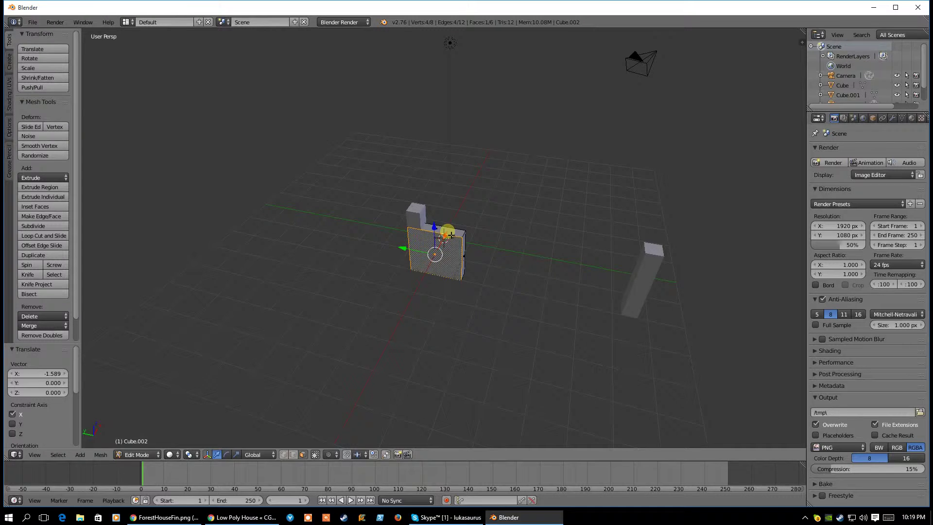
key("g")
key("x")
left_click(452, 233)
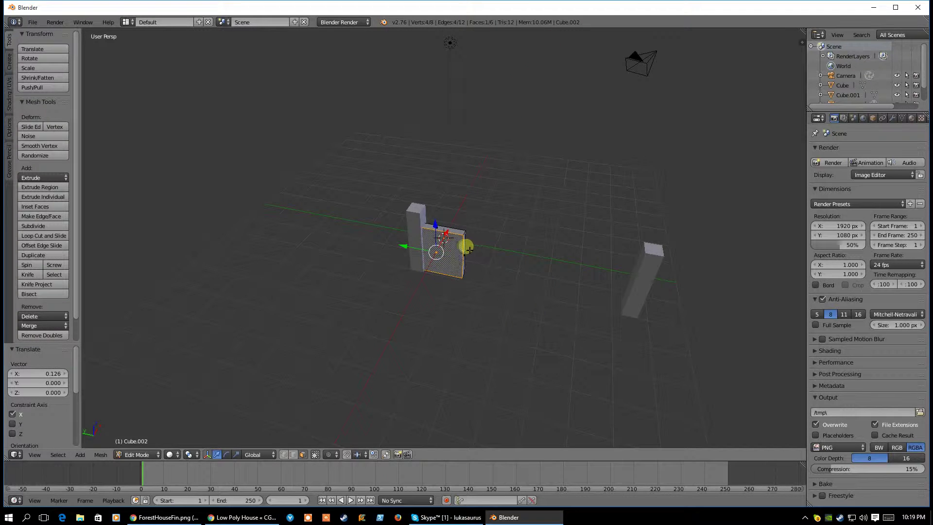
- Stretch the slab about -5.57 along Y to reach the second post and slim its height into a rail, raising the bottom face about 1.19
left_click_drag(435, 251, 598, 283)
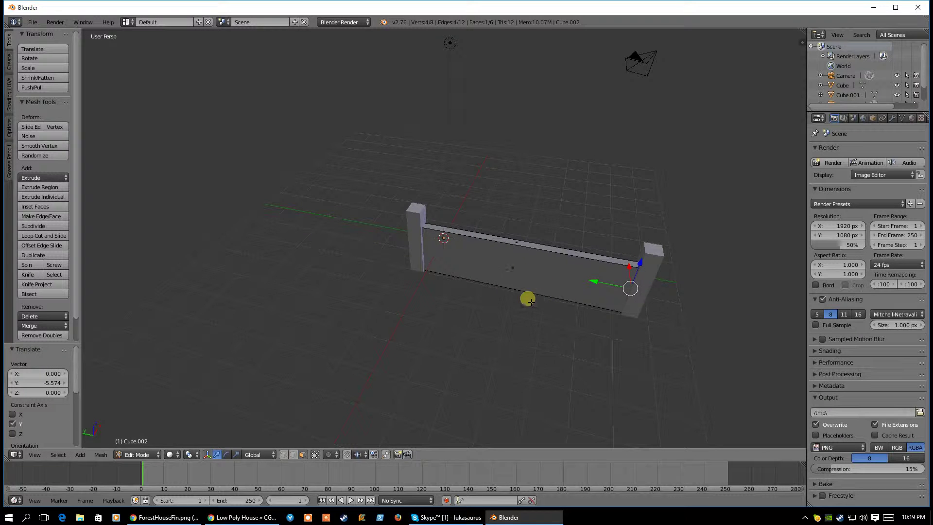
right_click(511, 243)
left_click_drag(528, 220, 541, 298)
middle_click_drag(541, 297, 458, 266)
left_click_drag(520, 233, 518, 203)
middle_click_drag(518, 202, 477, 247)
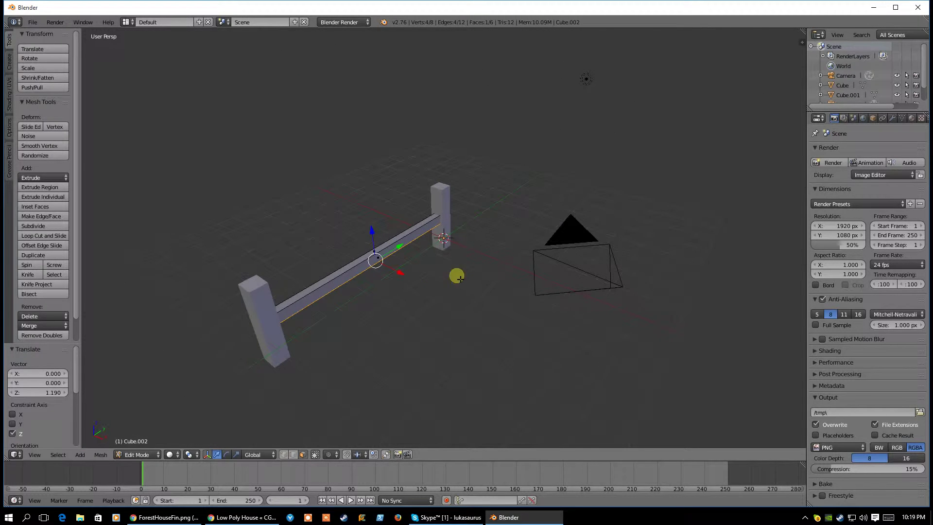
- In Object Mode, lower the rail about 0.59 along Z and place a linked duplicate of it higher between the posts
key("Tab")
left_click_drag(444, 207, 444, 218)
mouse_move(360, 270)
middle_mouse_down()
mouse_move(413, 267)
mouse_move(367, 270)
middle_mouse_up()
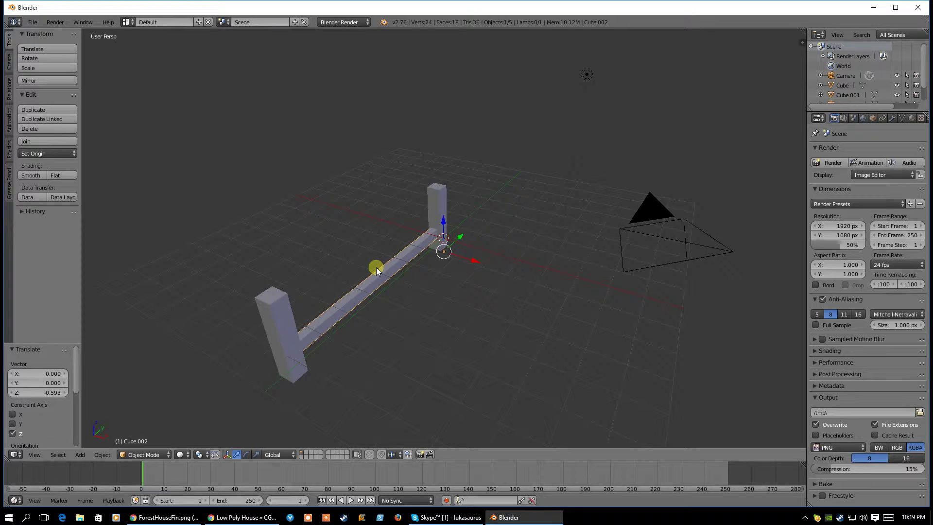
key("shift+d")
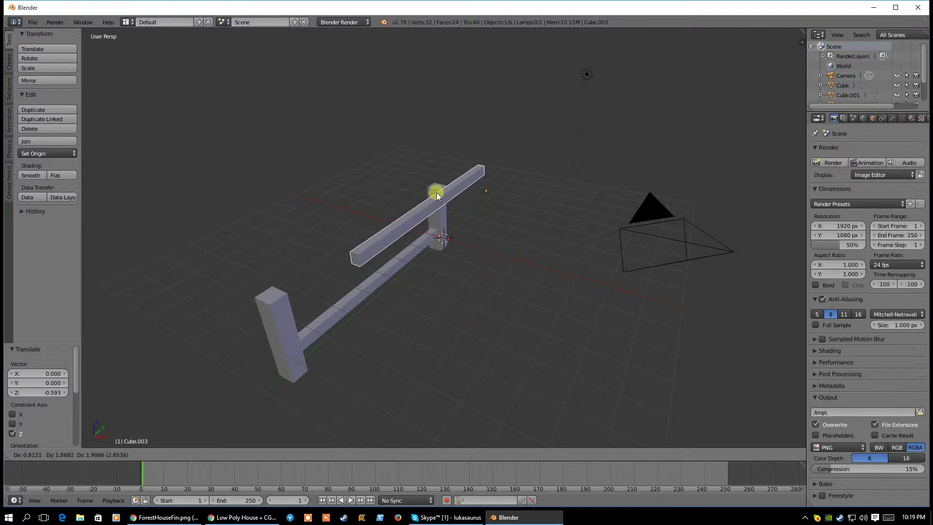
key("z")
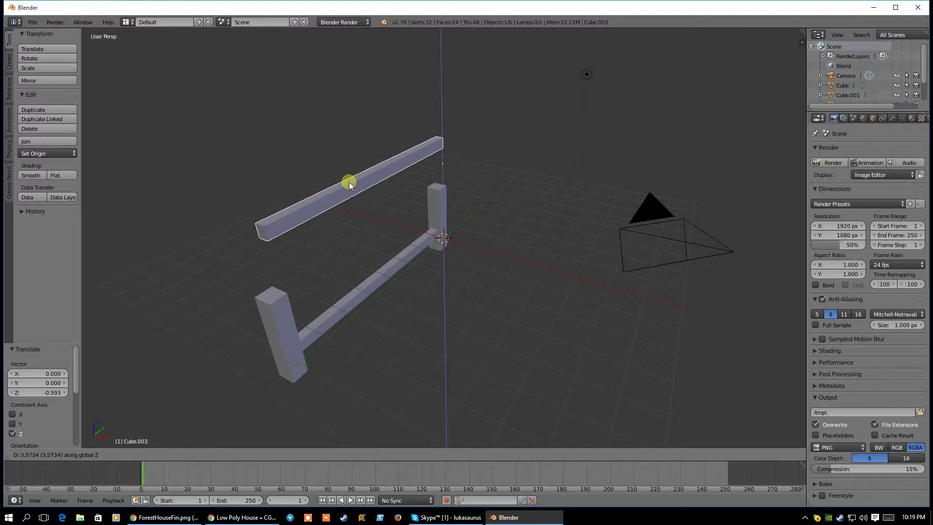
left_click(331, 240)
- Thin both linked rails by moving their selected long side face slightly inward along X in Edit Mode
middle_click_drag(345, 262, 197, 263)
middle_click_drag(325, 271, 284, 280)
scroll(339, 234, "up", 2)
middle_click_drag(311, 217, 354, 224)
middle_click_drag(384, 270, 389, 252)
key("Tab")
key("a")
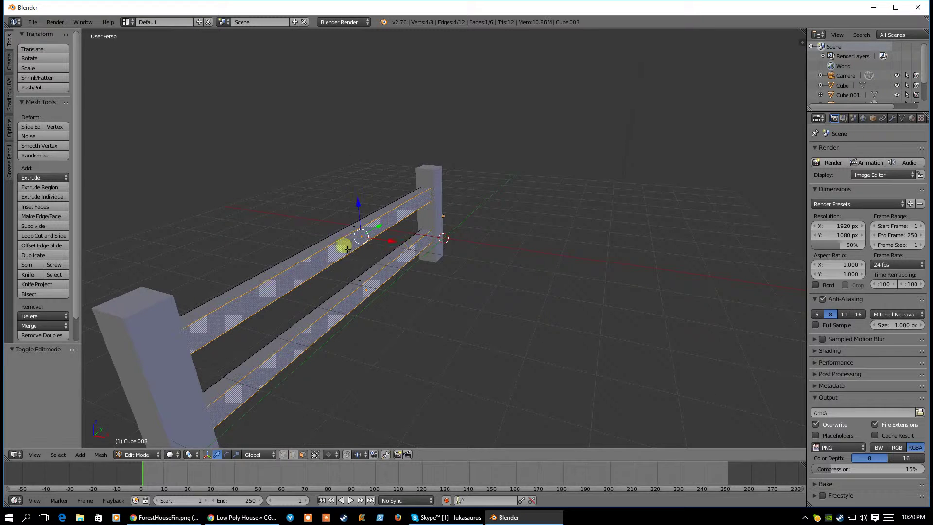
key("g")
key("x")
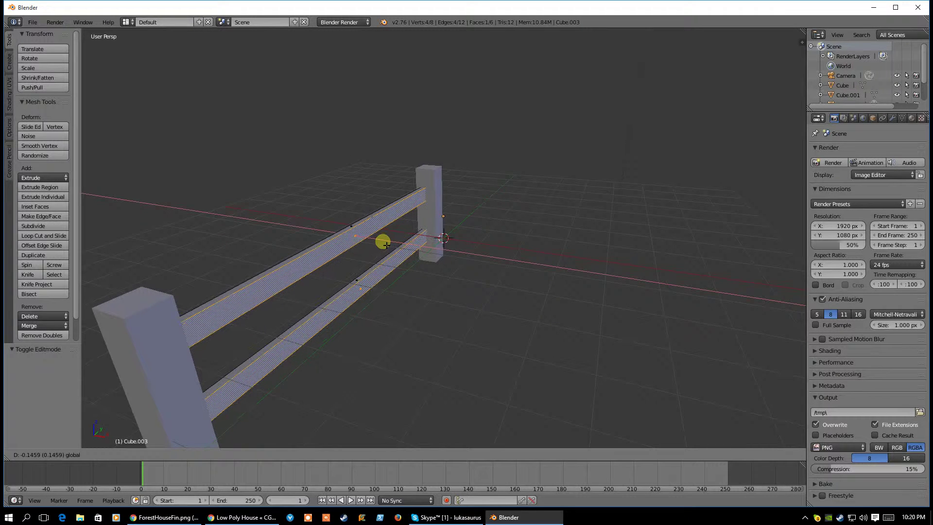
left_click(384, 245)
key("Tab")
- Nudge the rails along Y to fit them between the posts, shifting the lower one about -0.11
middle_click_drag(280, 264, 474, 241)
left_click_drag(469, 237, 418, 231)
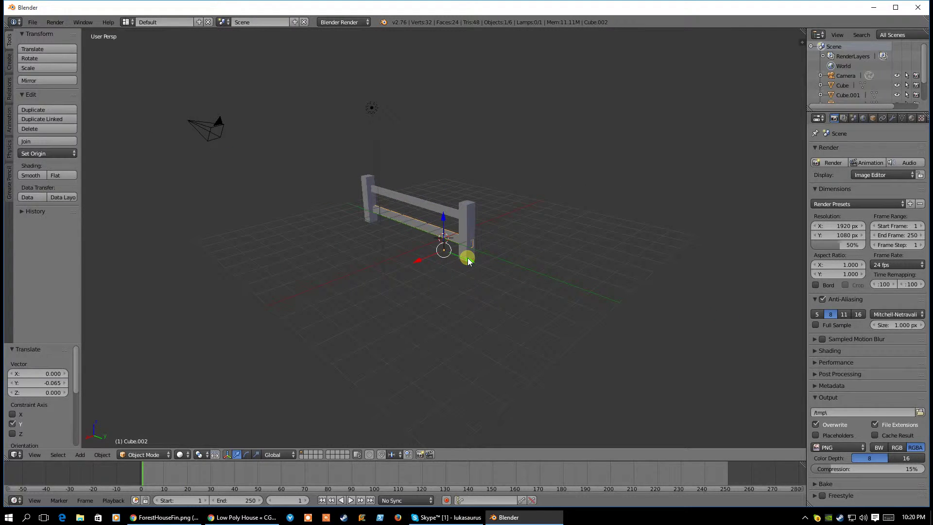
left_click_drag(469, 262, 473, 244)
middle_click_drag(420, 248, 398, 252)
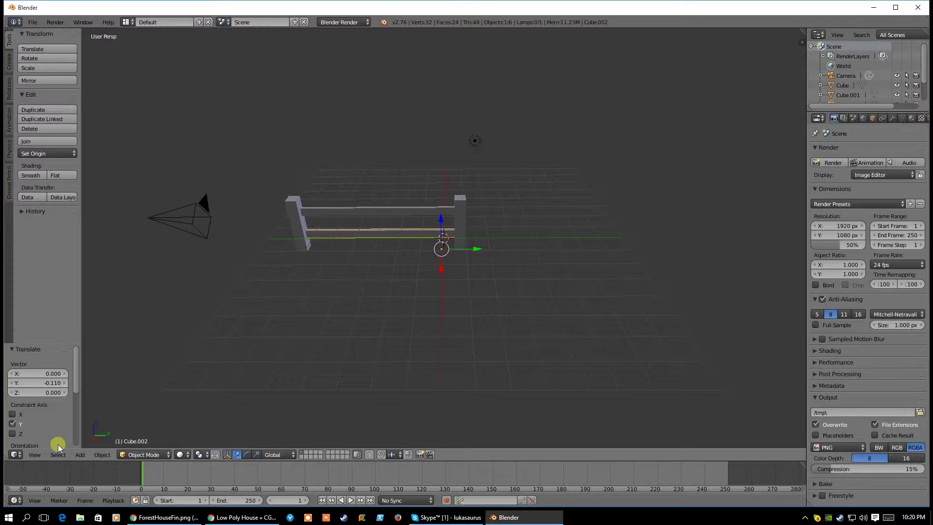
- Add a cube and thin it into a slab in Edit Mode, moving side faces along X by about -1.47, 0.12 and 0.09
left_click(79, 454)
mouse_move(93, 443)
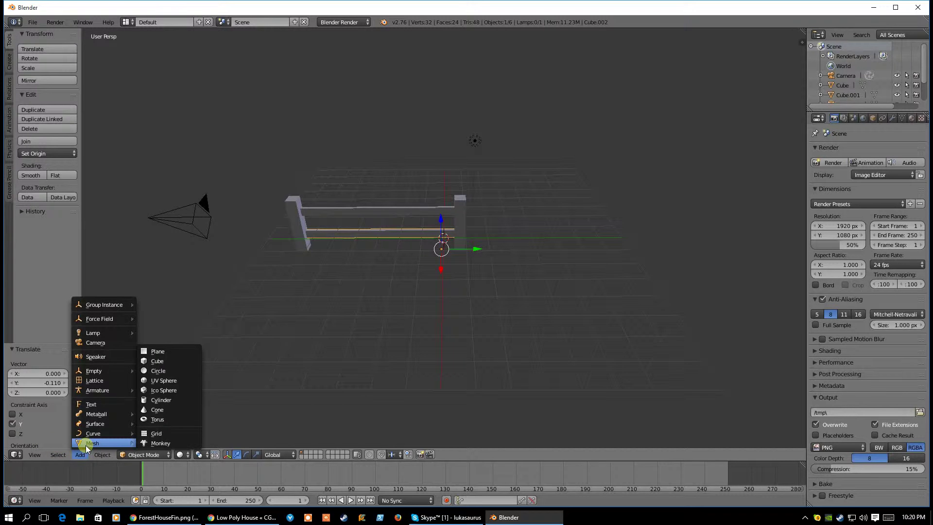
left_click(167, 360)
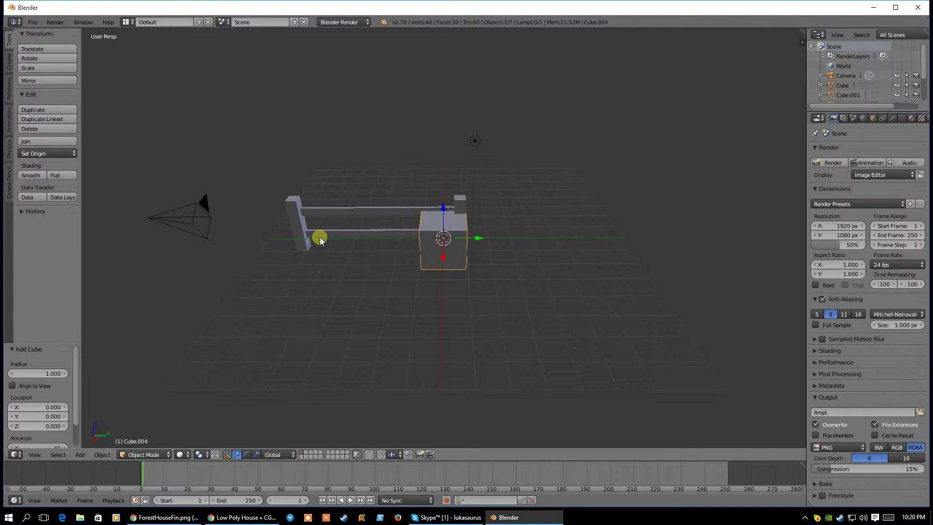
middle_click_drag(321, 240, 388, 234)
key("Tab")
right_click(462, 238)
left_click_drag(492, 257, 467, 251)
middle_click_drag(433, 246, 411, 245)
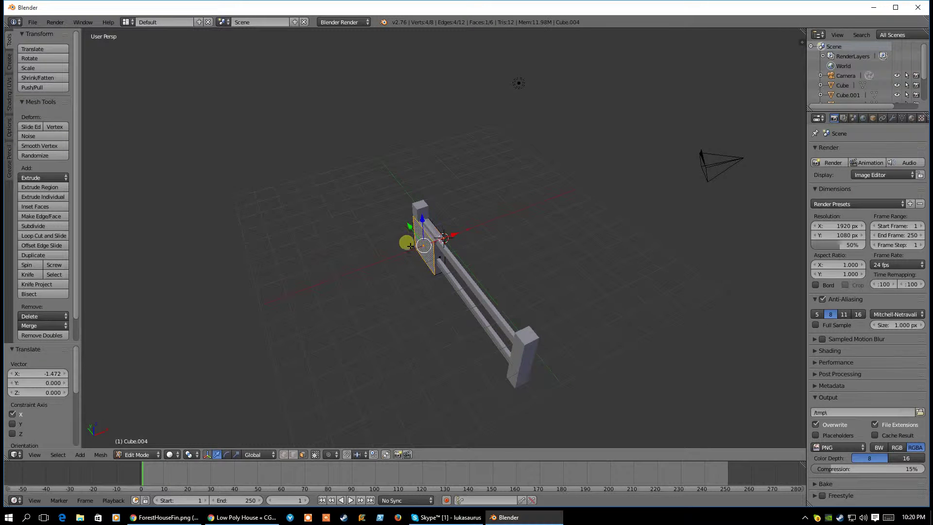
left_click_drag(453, 239, 460, 240)
left_click(458, 239)
scroll(446, 216, "up", 4)
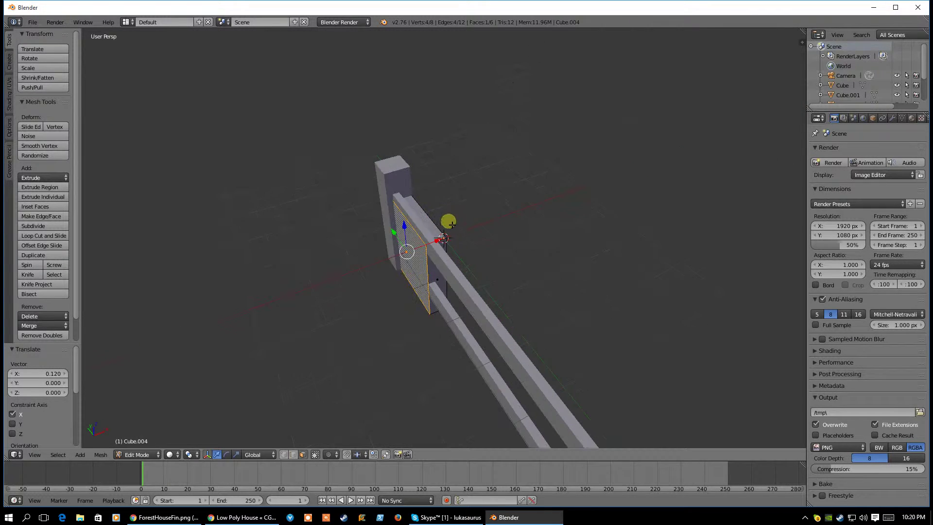
left_click_drag(426, 250, 427, 246)
middle_click_drag(545, 269, 400, 247)
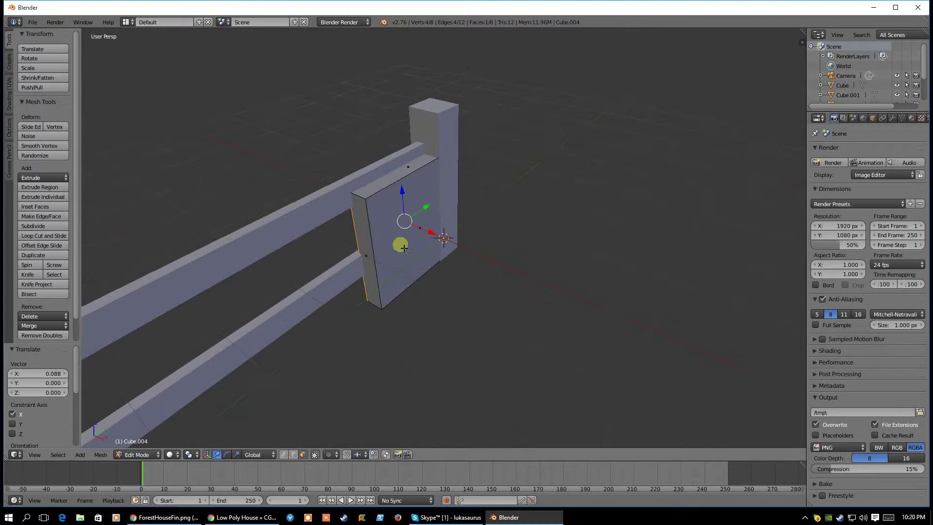
- Narrow the slab to picket width, moving one narrow side face about 1.05 along Y and bringing the opposite one inward
right_click(372, 243)
left_click_drag(395, 239, 448, 216)
middle_click_drag(540, 213, 427, 197)
right_click(522, 226)
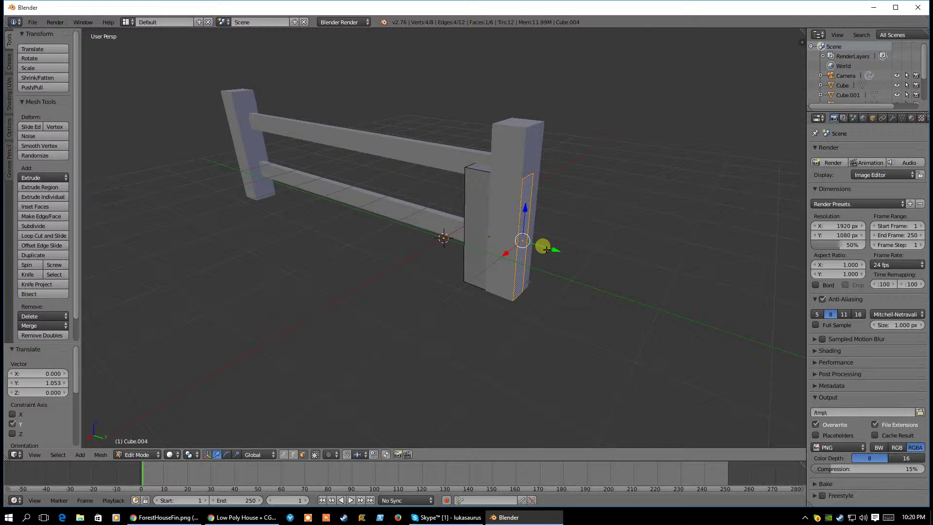
left_click_drag(559, 251, 528, 242)
middle_click_drag(439, 255, 442, 255)
- Thin the picket by moving its front face about -0.175 along X, and raise its top face about 0.6 along Z
middle_click_drag(544, 249, 528, 235)
right_click(423, 210)
left_click_drag(457, 236, 446, 234)
middle_click_drag(362, 235, 381, 222)
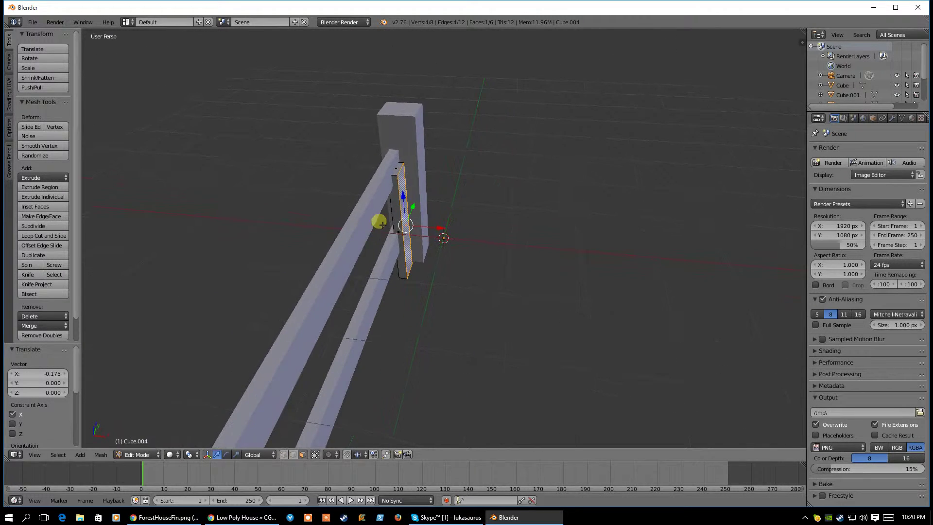
right_click(398, 172)
left_click_drag(394, 140, 388, 99)
middle_click_drag(427, 193, 373, 188)
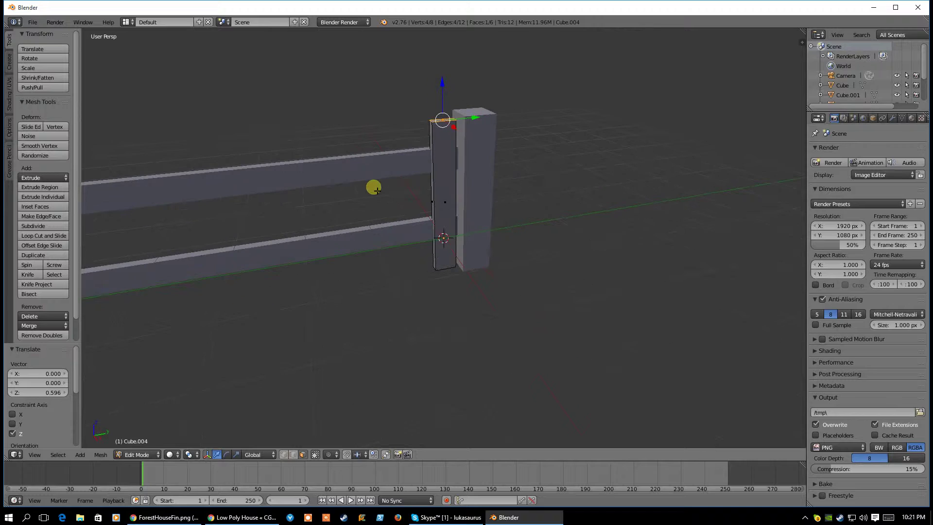
- Add one centred vertical loop cut through the picket's width
key("ctrl+r")
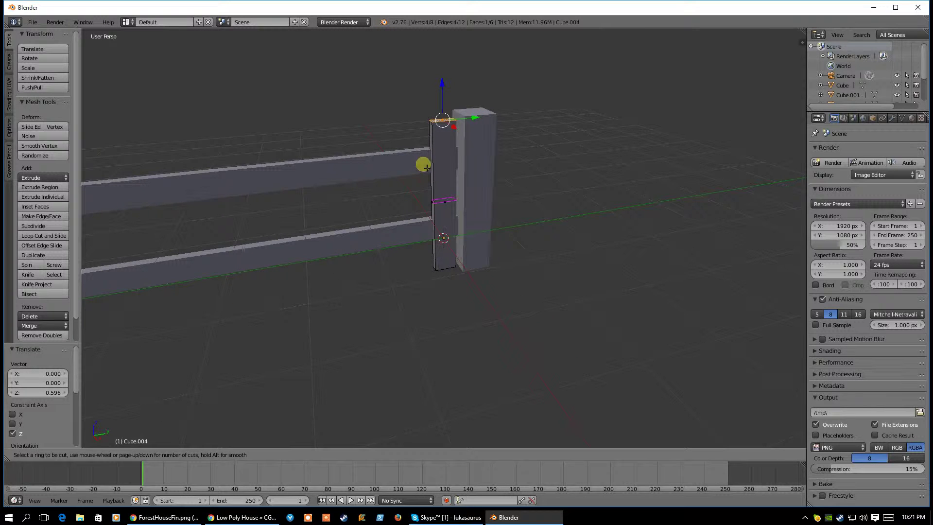
left_click(446, 123)
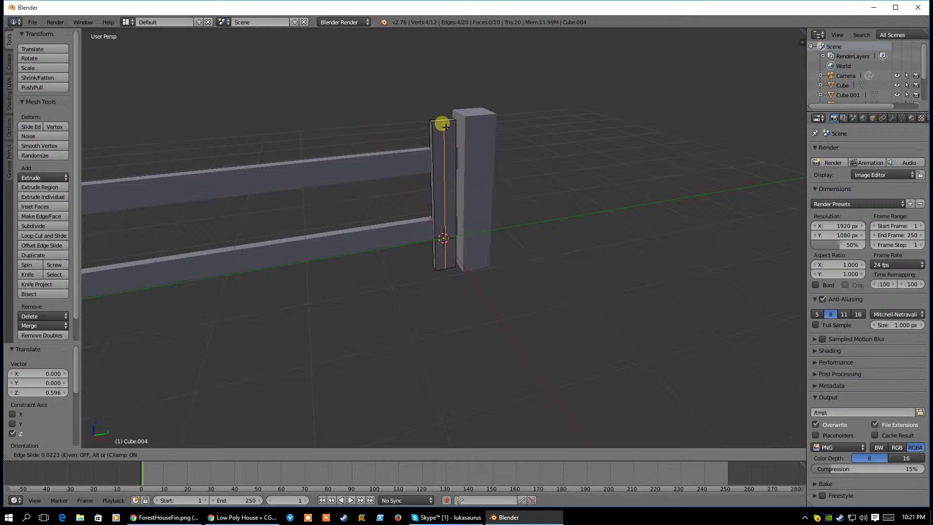
right_click(438, 142)
mouse_move(437, 142)
middle_mouse_down()
mouse_move(391, 169)
mouse_move(424, 129)
middle_mouse_up()
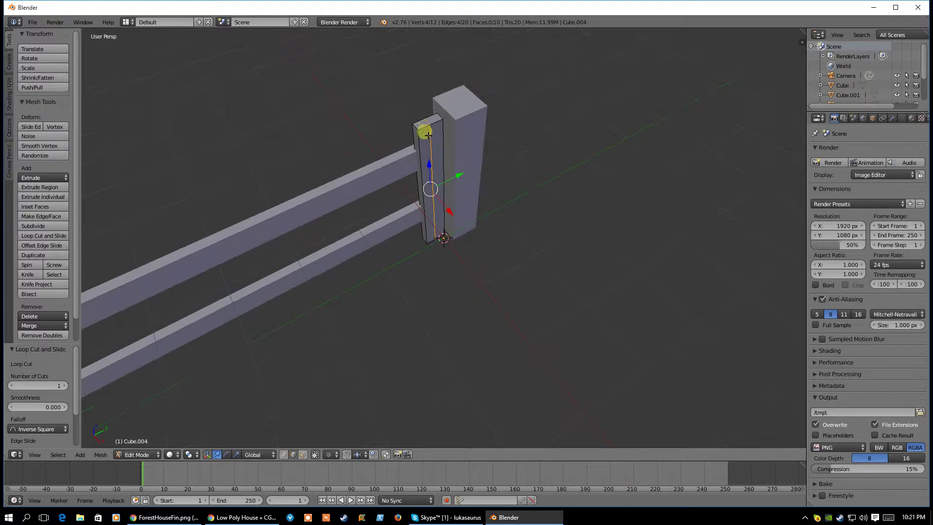
- Raise the middle edge of the picket's top about 0.2 along Z to form a point, and return to Object Mode
right_click(427, 121)
left_click_drag(424, 91, 423, 84)
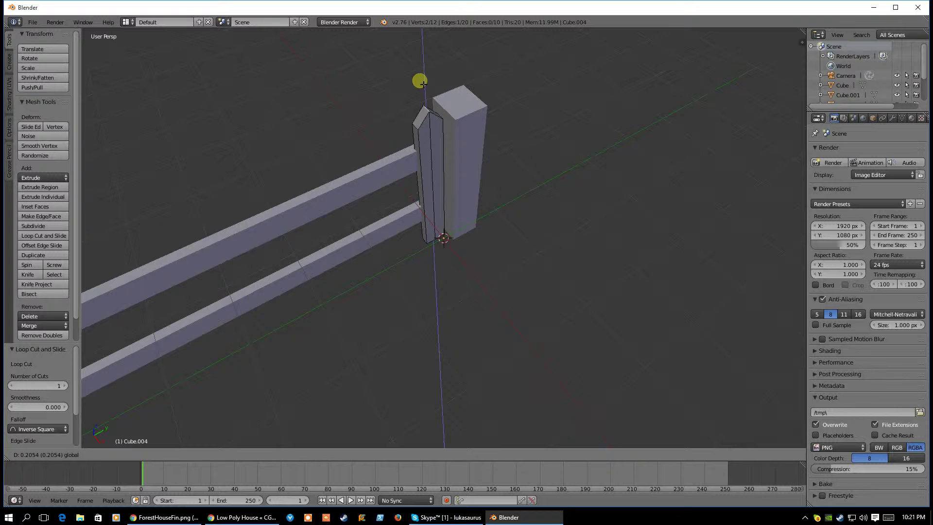
left_click(419, 81)
middle_click_drag(418, 83, 443, 184)
key("Tab")
middle_click_drag(396, 223, 439, 237)
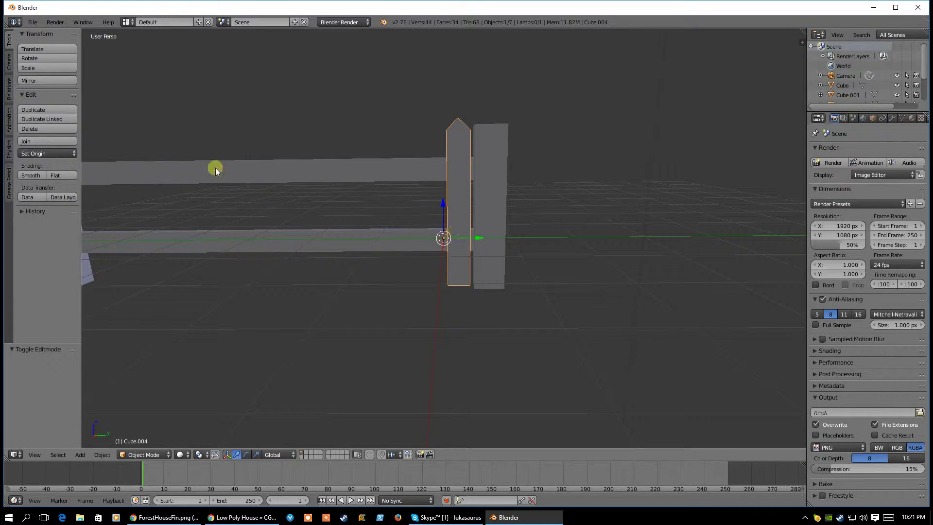
- Duplicate the picket three times in a row along Y, at offsets of about -0.45, -0.475 and -0.5
left_click(38, 110)
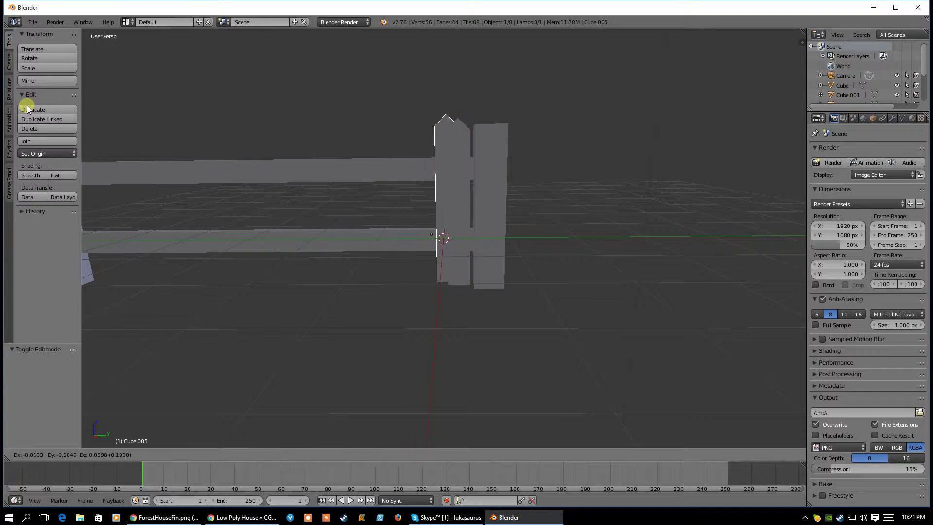
key("y")
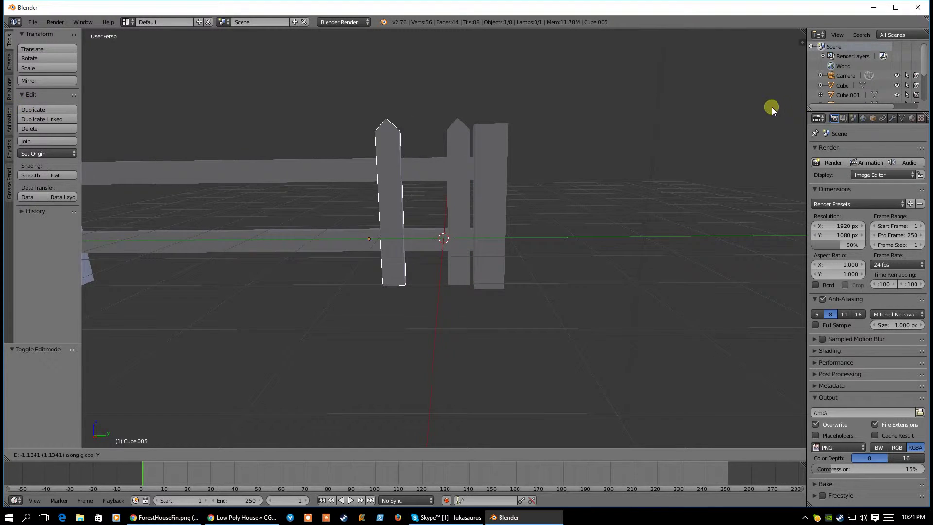
left_click(17, 111)
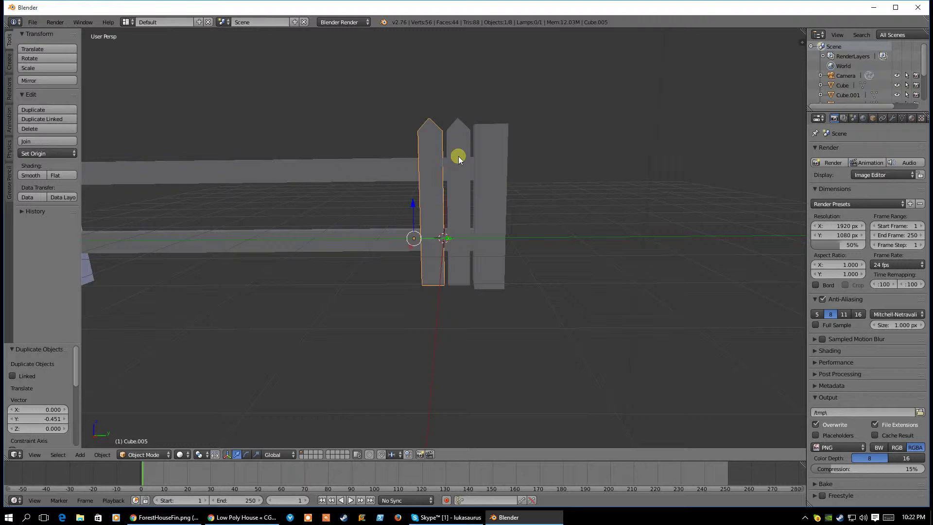
key("shift+d")
key("y")
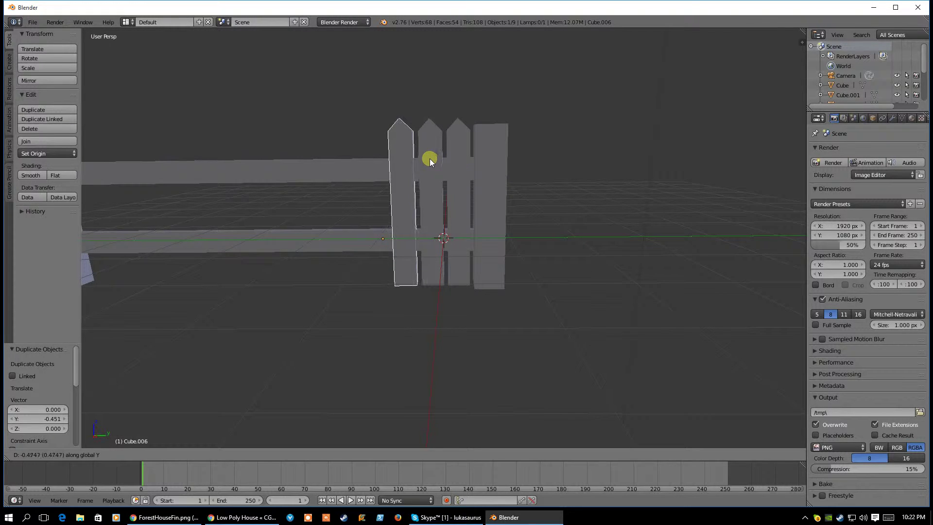
left_click(427, 157)
key("shift+d")
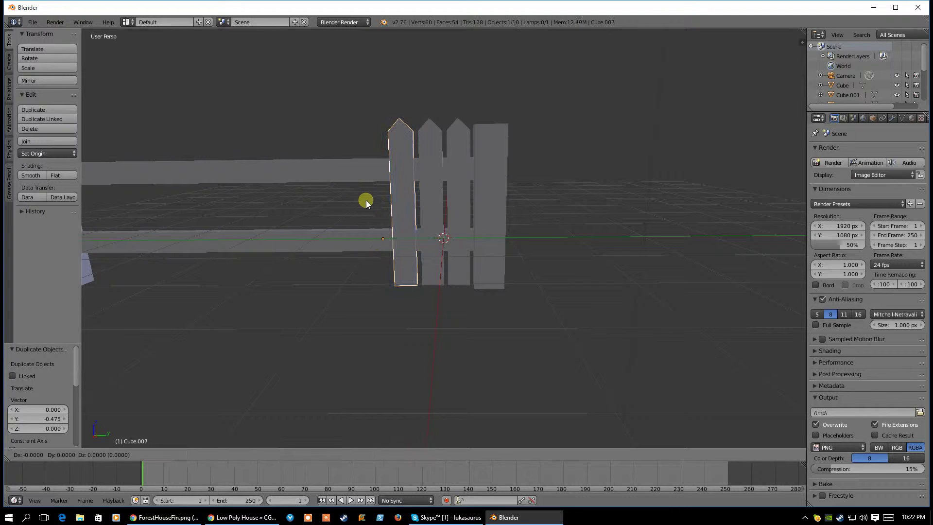
key("y")
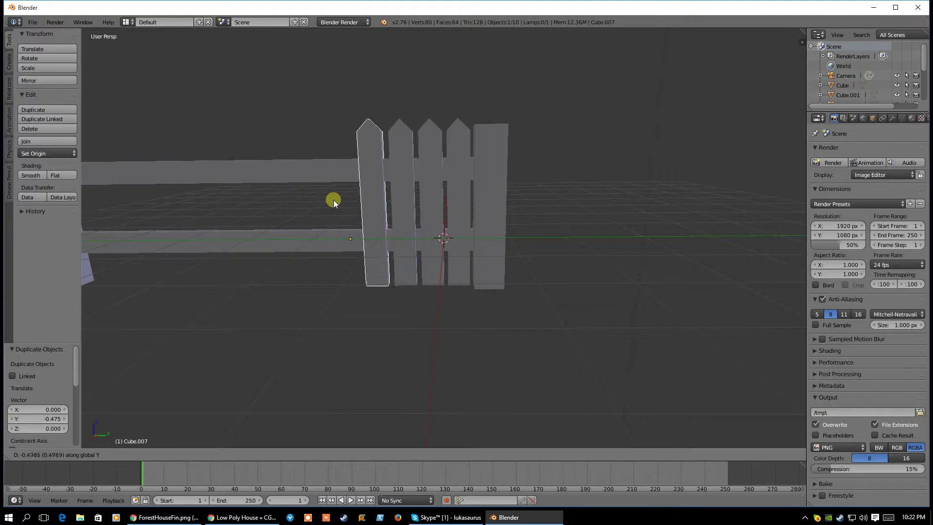
left_click(333, 200)
- Select all four pickets and place linked duplicates of them about -1.895 along Y
middle_click_drag(267, 206, 354, 168)
scroll(388, 220, "up", 4)
middle_click_drag(467, 159, 442, 149)
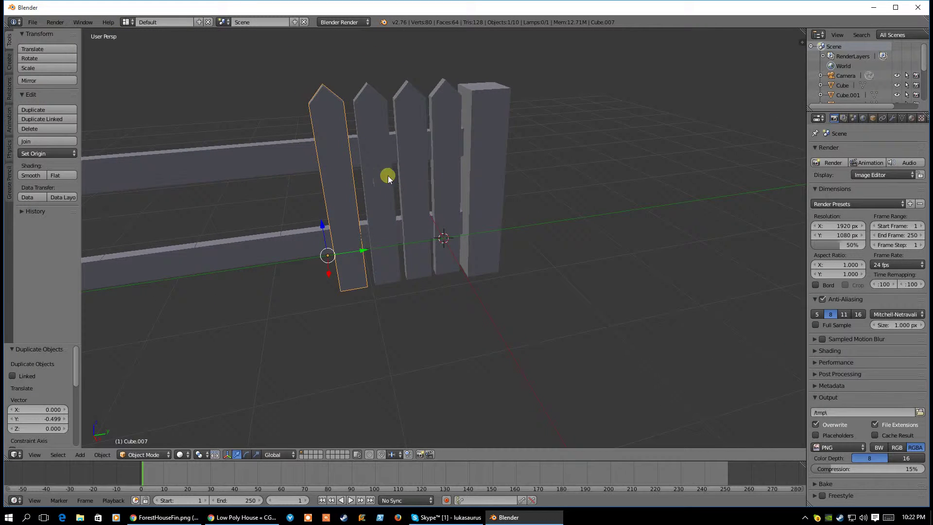
middle_click_drag(316, 179, 366, 170)
right_click(421, 158)
right_click(398, 191, "shift")
right_click(357, 188, "shift")
right_click(330, 203, "shift")
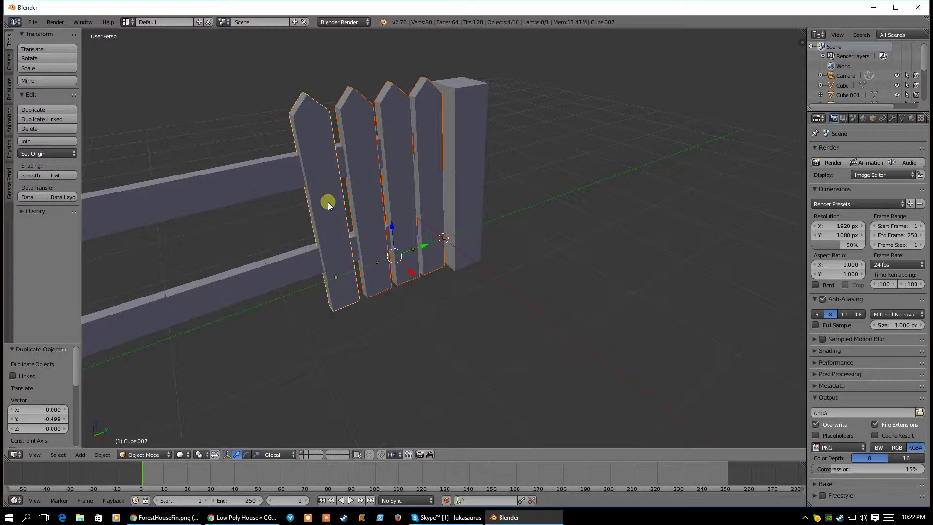
key("shift+d")
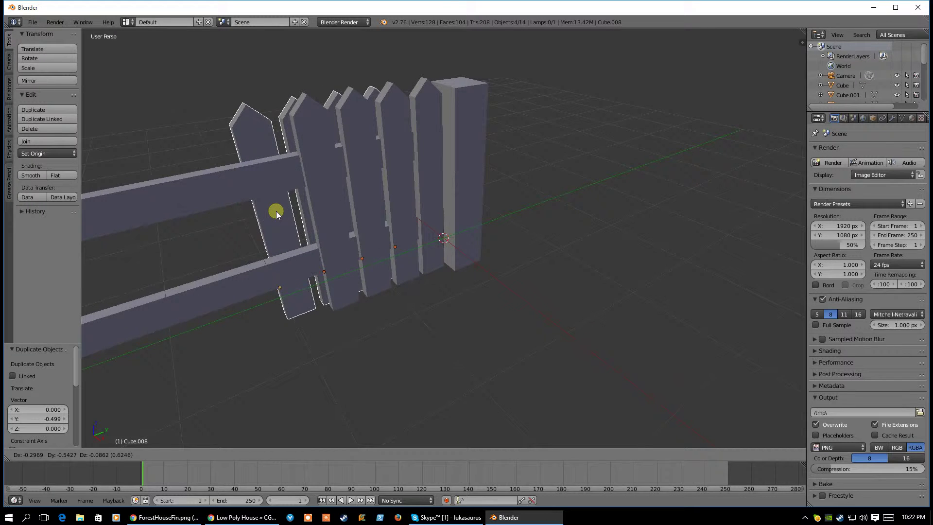
left_click(139, 229)
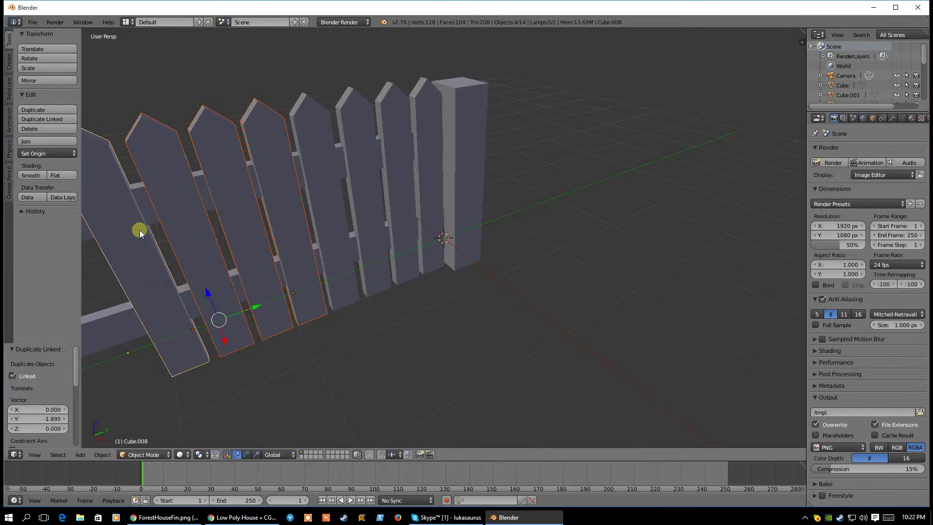
scroll(282, 226, "down", 3)
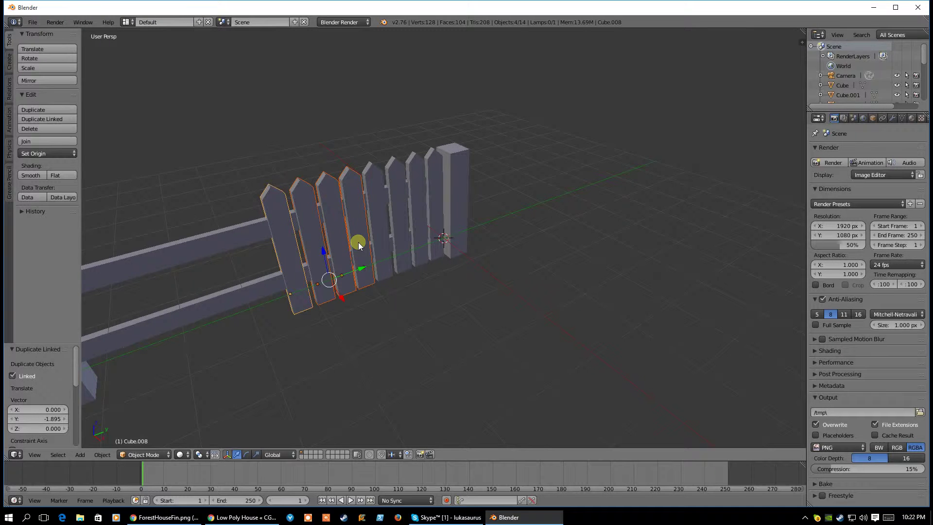
- Place another linked copy of the selected four-picket group about -1.95 further along Y
key("shift+d")
key("y")
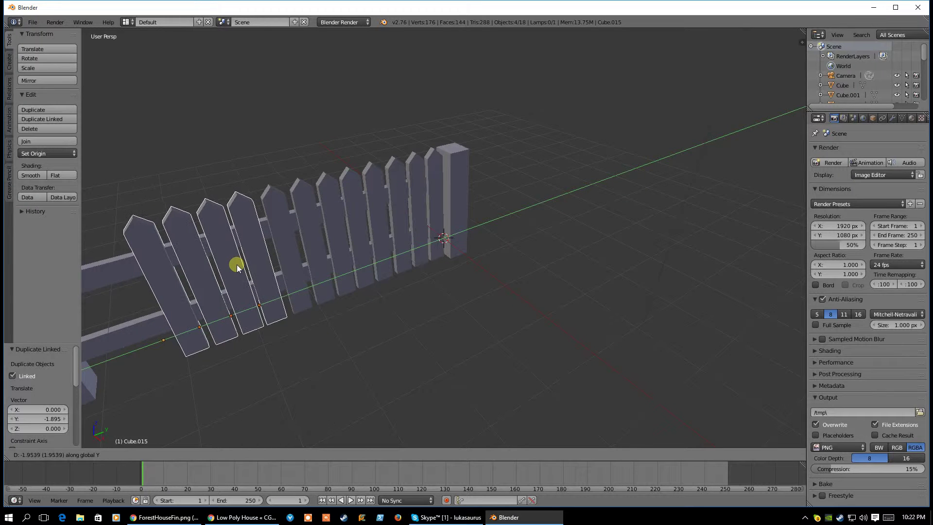
left_click(236, 265)
- Fill the gap before the far post with two single linked picket duplicates, offset about -1.02 and -3.16 along Y
middle_click_drag(255, 260, 306, 229)
right_click(307, 226)
right_click(324, 229)
key("alt+d")
key("y")
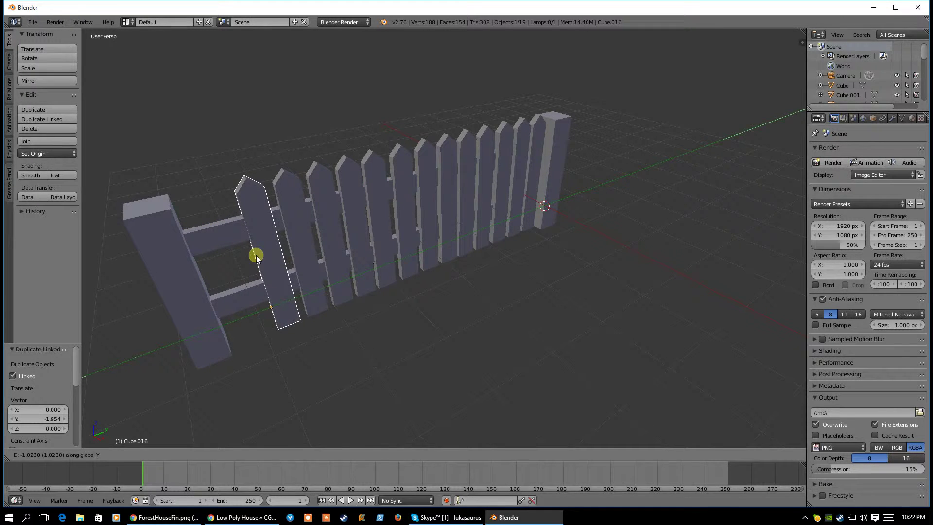
left_click(256, 255)
right_click(405, 225)
key("alt+d")
key("y")
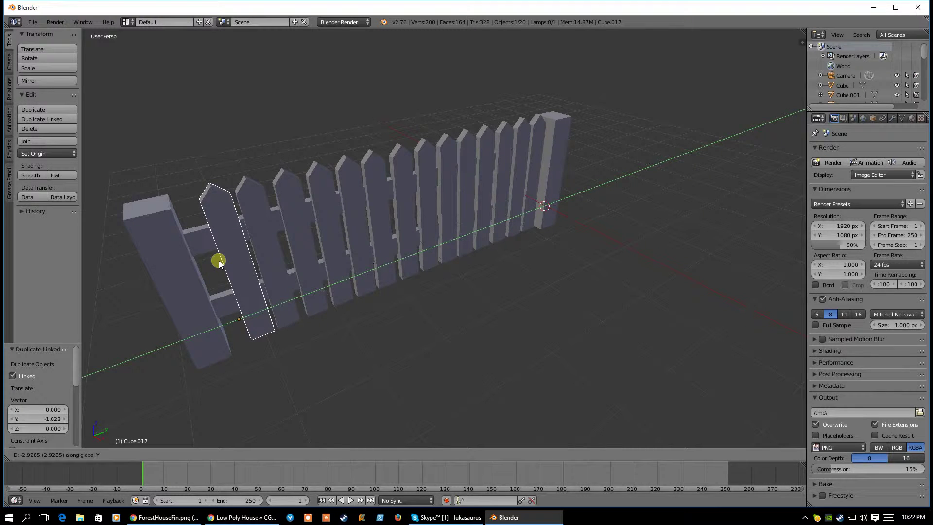
left_click(200, 262)
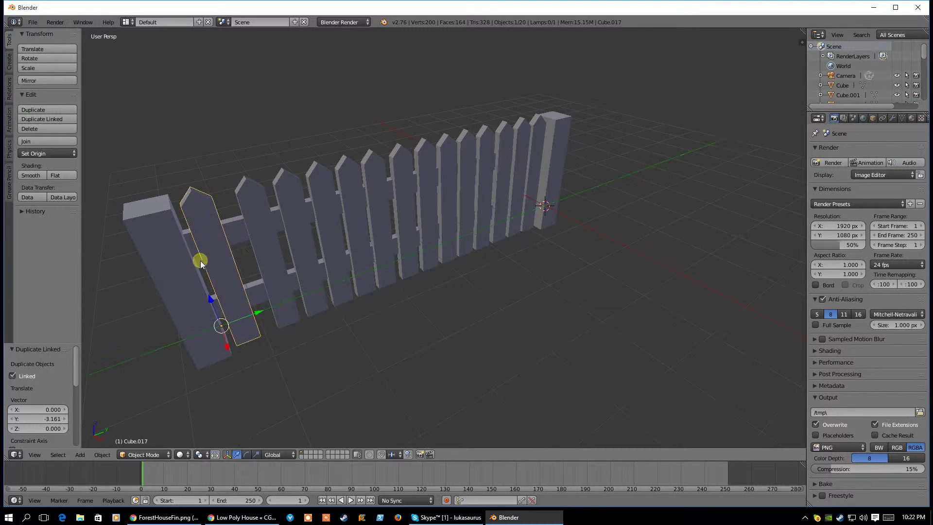
- Nudge individual pickets along Y to even out the spacing between the two posts
right_click(254, 247)
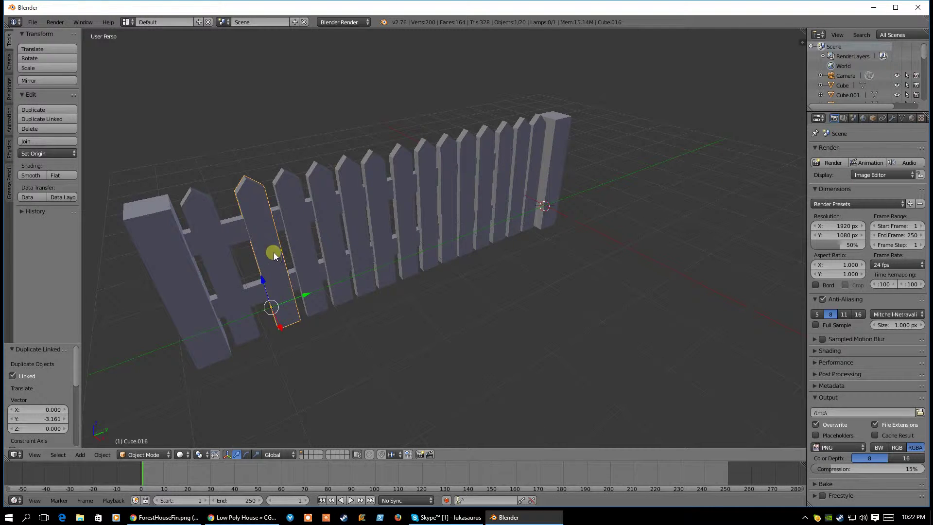
left_click_drag(310, 294, 459, 234)
right_click(313, 262)
right_click(331, 250)
right_click(362, 238)
right_click(390, 223)
right_click(408, 222)
right_click(430, 211)
mouse_move(448, 214)
middle_mouse_down()
mouse_move(480, 232)
mouse_move(444, 200)
middle_mouse_up()
right_click(444, 200)
left_click_drag(461, 232, 407, 235)
right_click(406, 214)
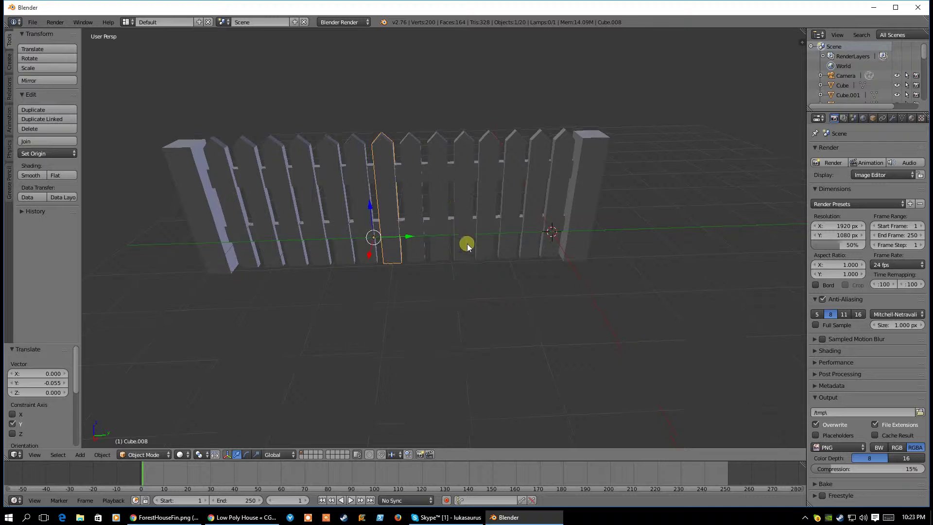
- Check which pickets share mesh data by entering and leaving Edit Mode on several of them
middle_click_drag(467, 243, 463, 236)
key("Tab")
key("Tab")
middle_click_drag(377, 222, 318, 190)
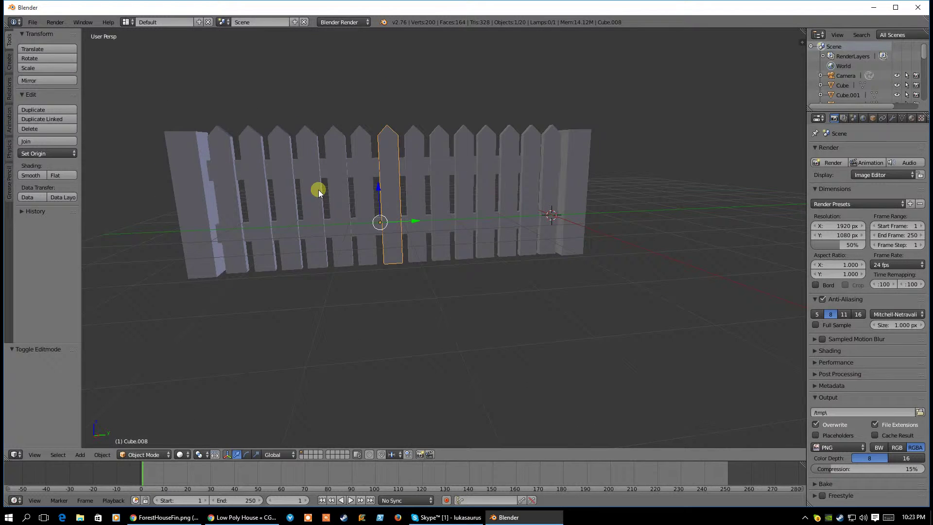
right_click(316, 189)
key("Tab")
key("Tab")
right_click(249, 187)
key("Tab")
key("Tab")
right_click(358, 182)
key("Tab")
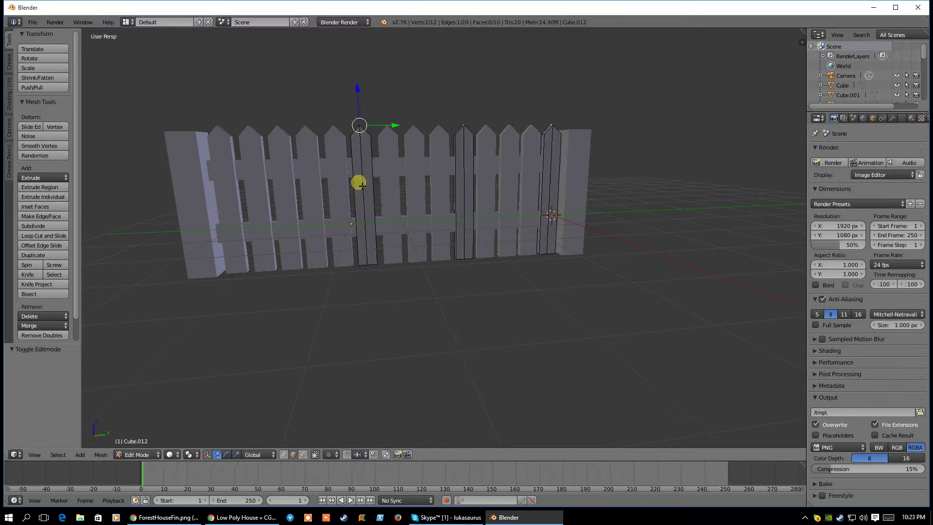
key("Tab")
right_click(414, 182)
key("Tab")
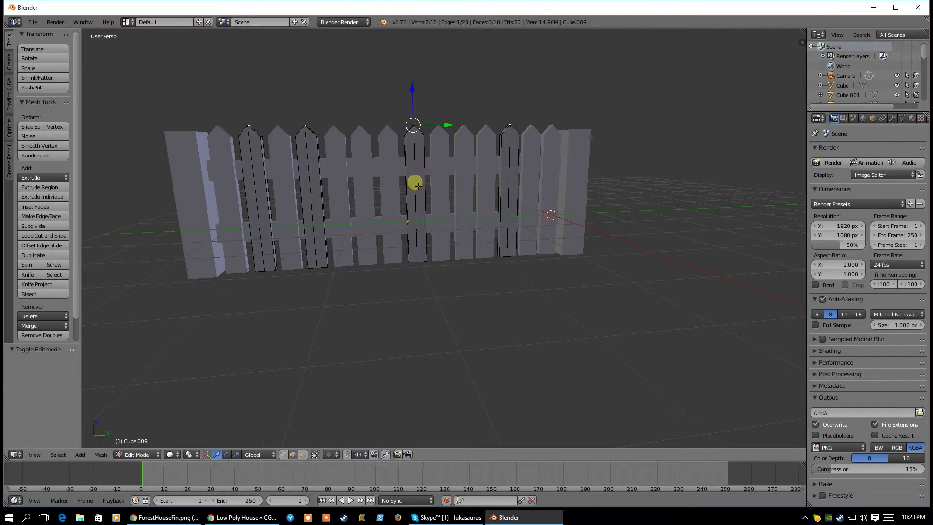
key("Tab")
- Subdivide the entire mesh of the end post nearest the 3D cursor twice
middle_click_drag(322, 204, 558, 147)
right_click(583, 178)
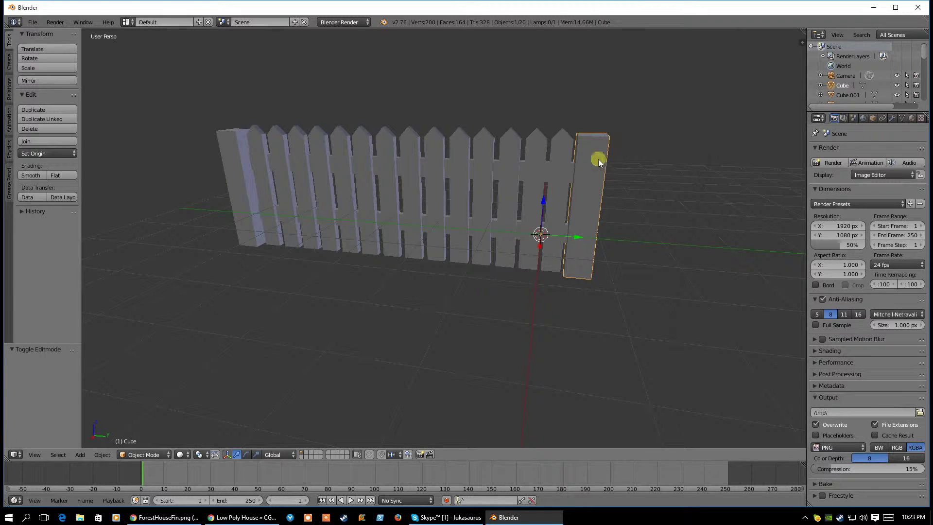
key("Tab")
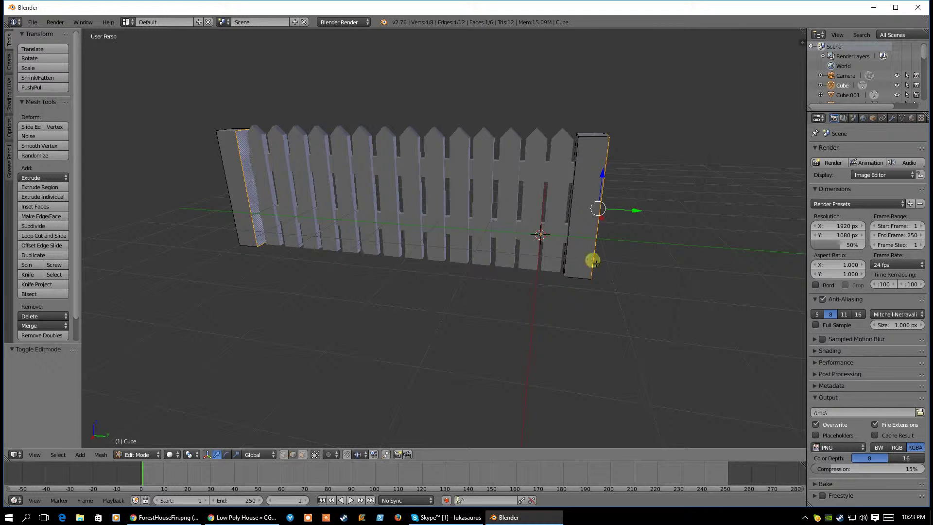
key("a")
key("a")
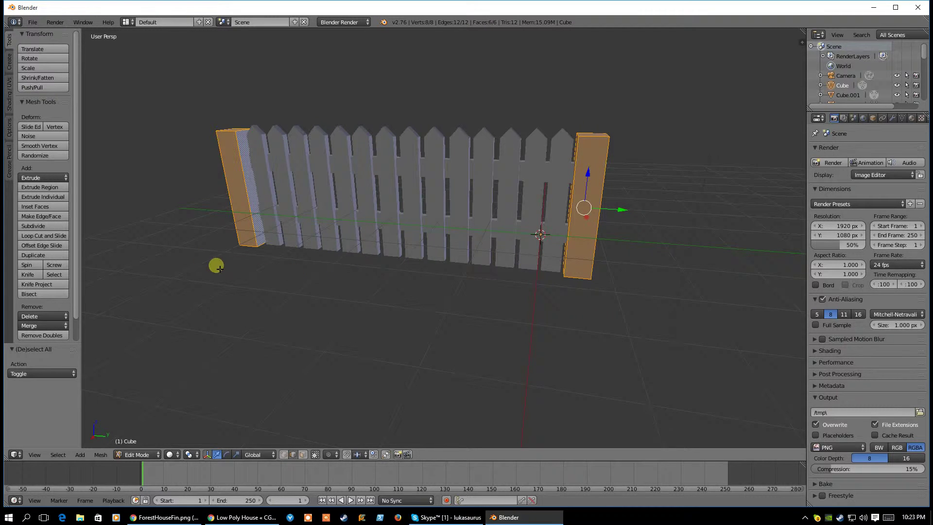
left_click(49, 225)
left_click(48, 225)
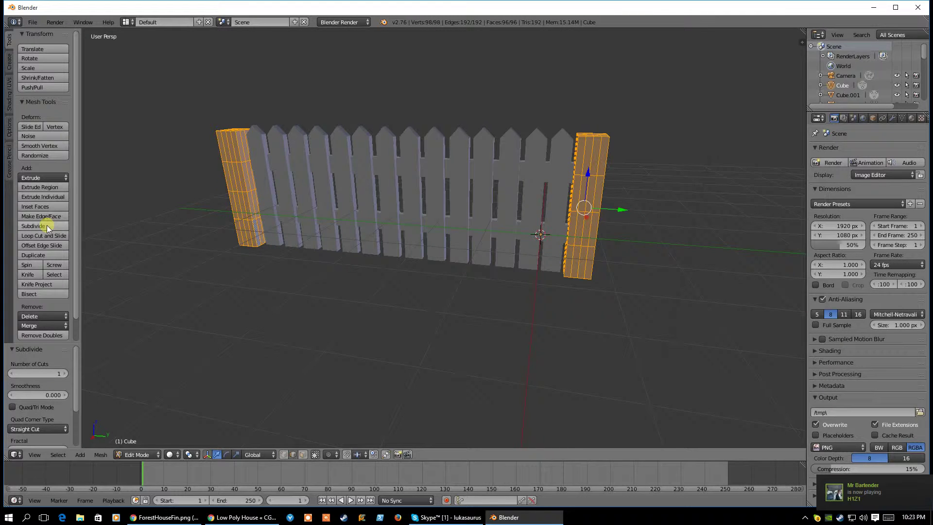
- Roughen the faces of the subdivided post in Sculpt Mode with 35 px brush strokes, first adding and then subtracting material
middle_click_drag(619, 208, 607, 250)
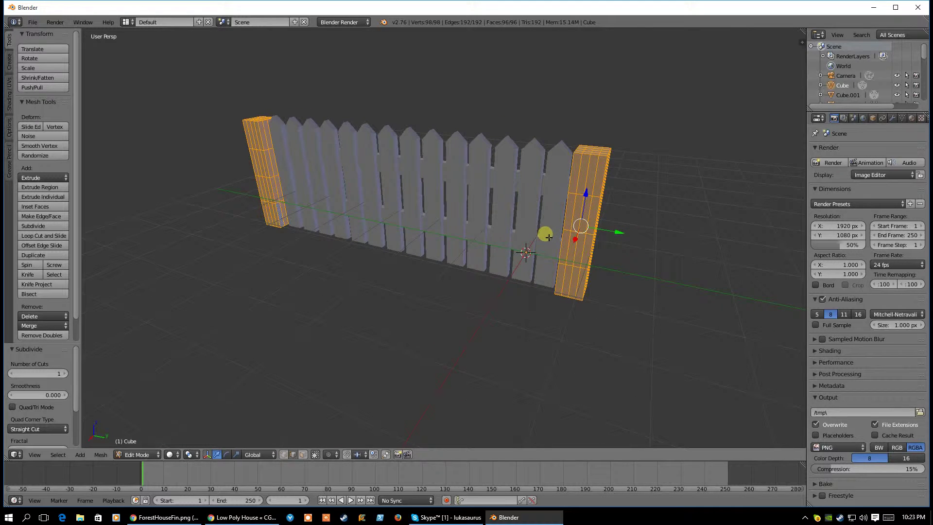
left_click(136, 454)
left_click(145, 421)
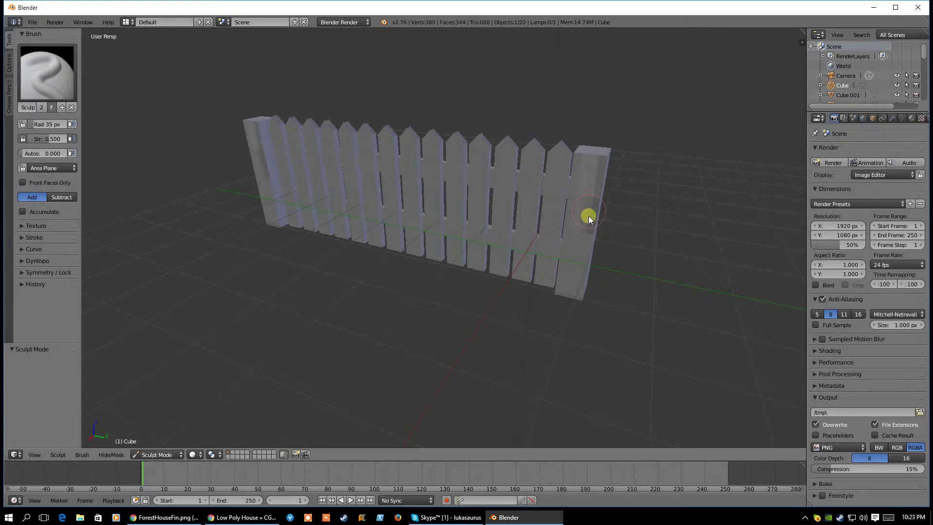
middle_click_drag(610, 278, 511, 195)
middle_click_drag(386, 228, 535, 177)
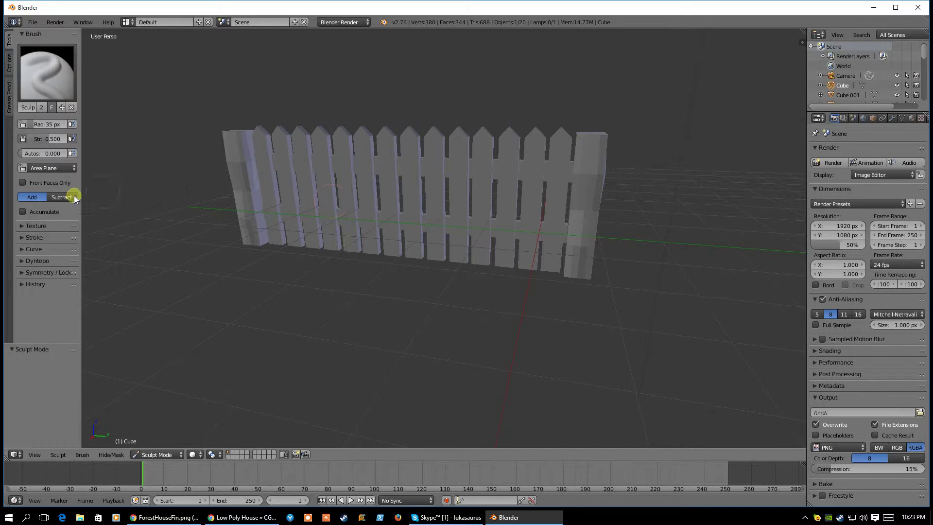
left_click_drag(597, 182, 588, 180)
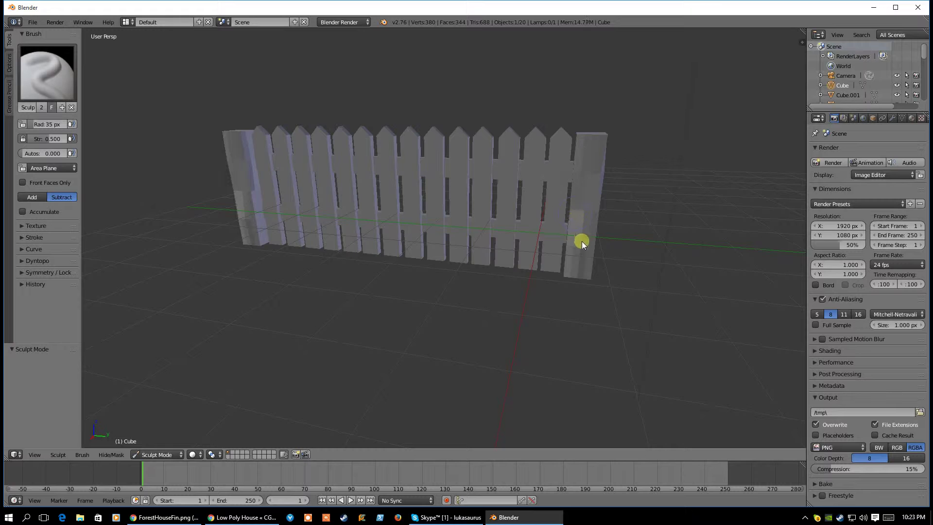
middle_click_drag(573, 247, 462, 163)
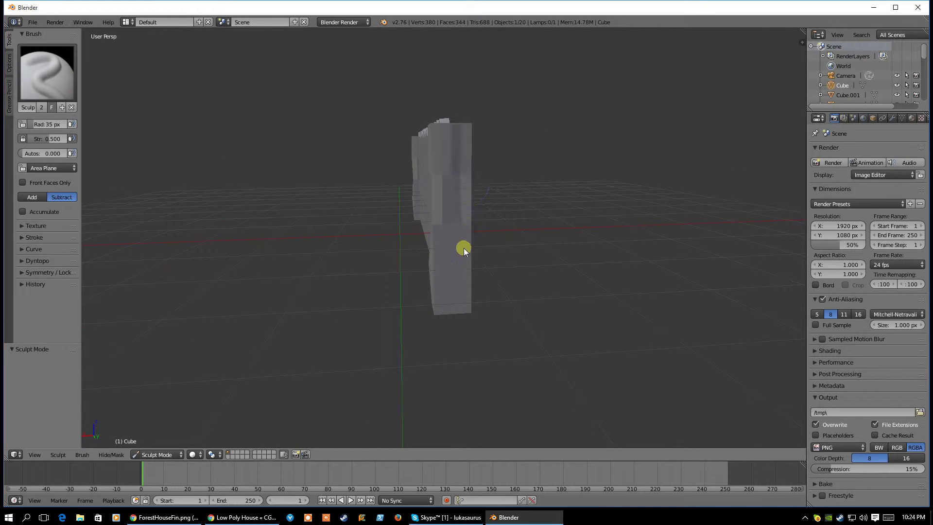
middle_click_drag(456, 284, 351, 209)
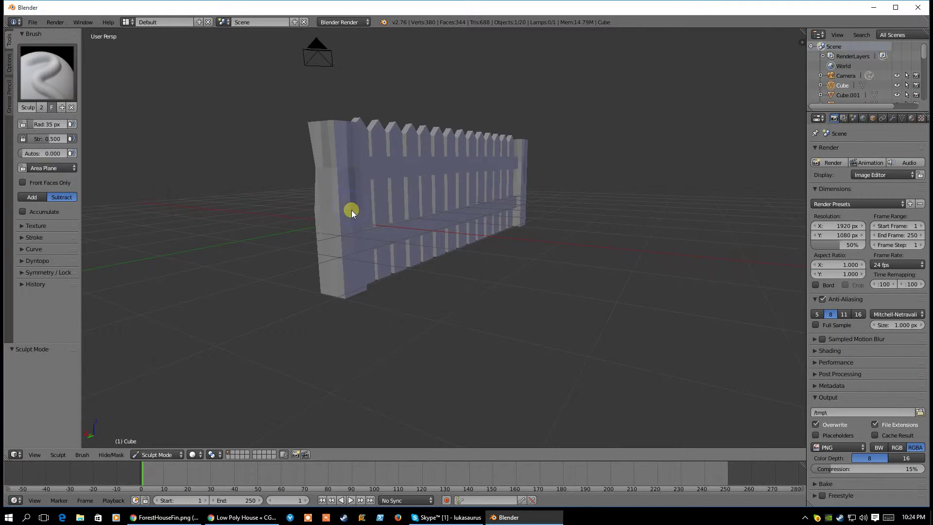
mouse_move(308, 255)
middle_mouse_down()
mouse_move(383, 282)
mouse_move(439, 212)
middle_mouse_up()
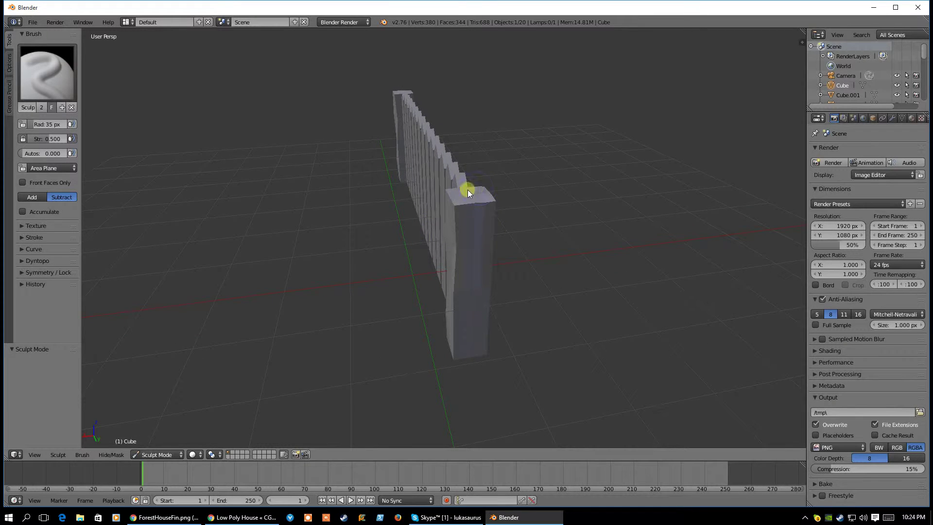
mouse_move(351, 218)
middle_mouse_down()
mouse_move(441, 208)
mouse_move(415, 184)
mouse_move(444, 193)
middle_mouse_up()
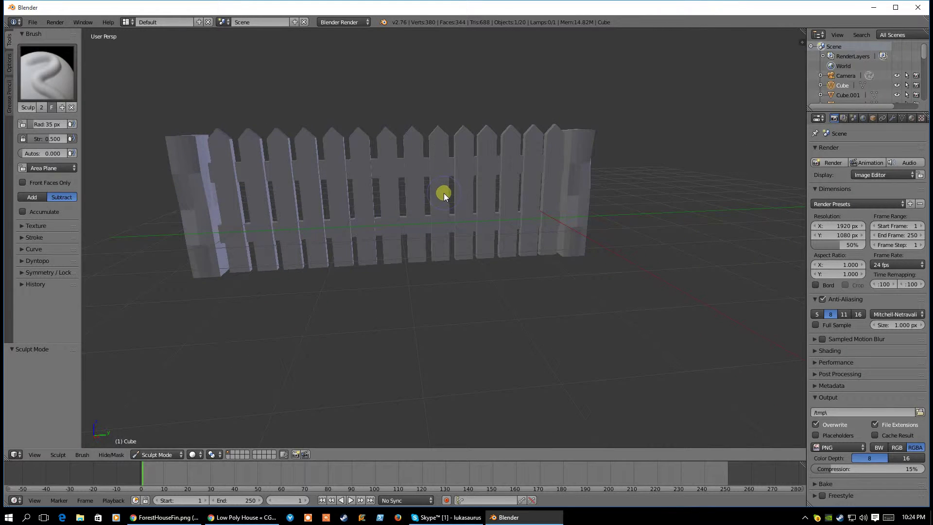
- Try an additive sculpt stroke on the upper part of the post, undo it, and return to Object Mode
left_click(40, 197)
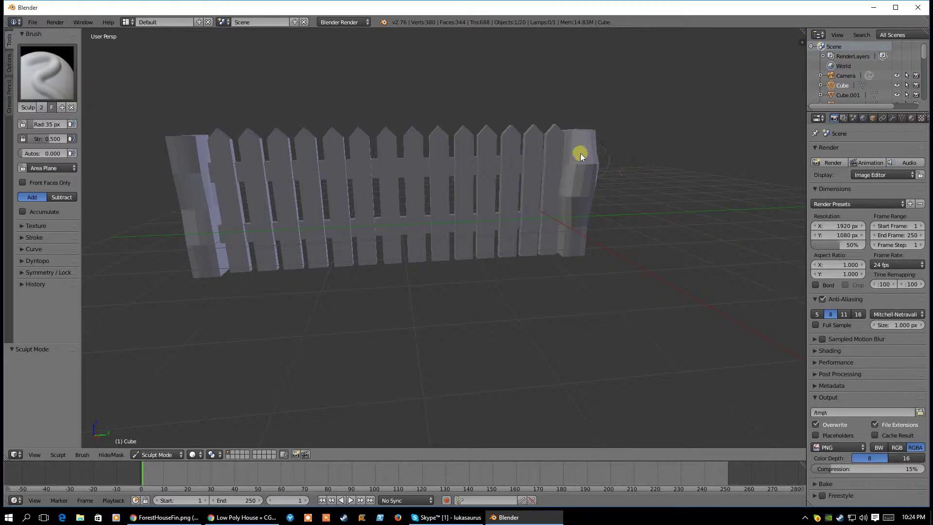
middle_click_drag(591, 132, 466, 190)
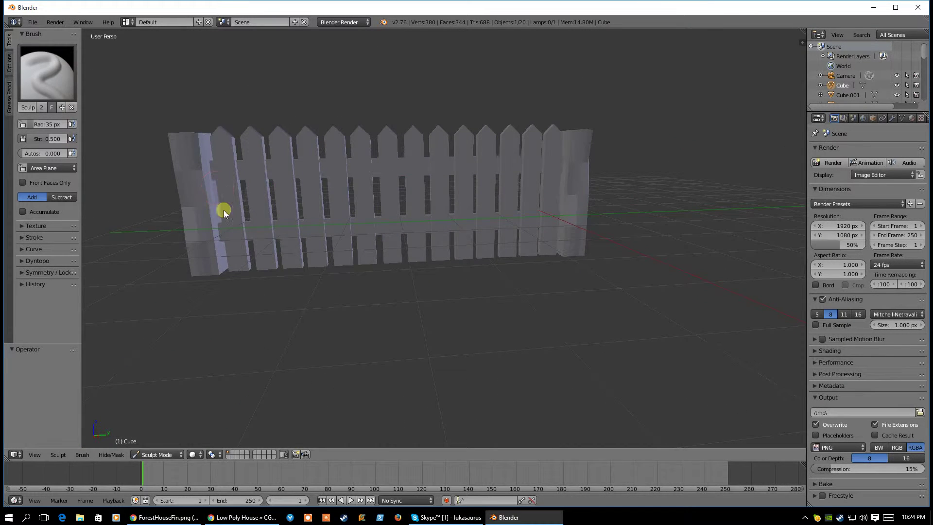
key("Tab")
middle_click_drag(389, 246, 389, 278)
key("Tab")
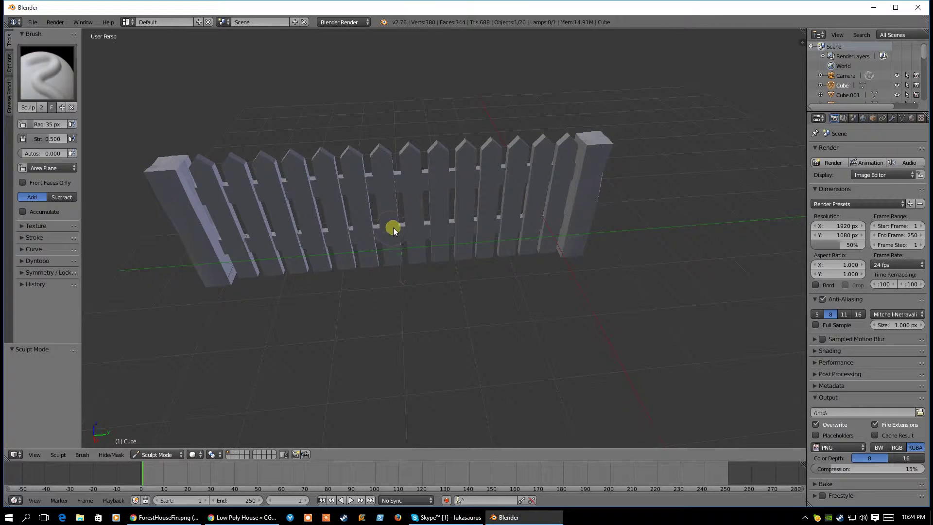
left_click(156, 456)
left_click(162, 444)
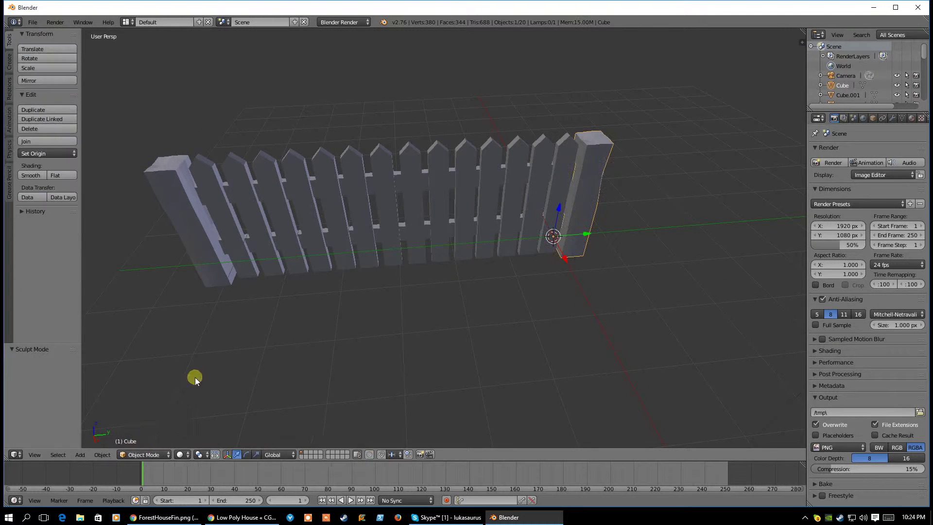
- Open the picket directly beside the sculpted post nearest the 3D cursor in Edit Mode
right_click(560, 162)
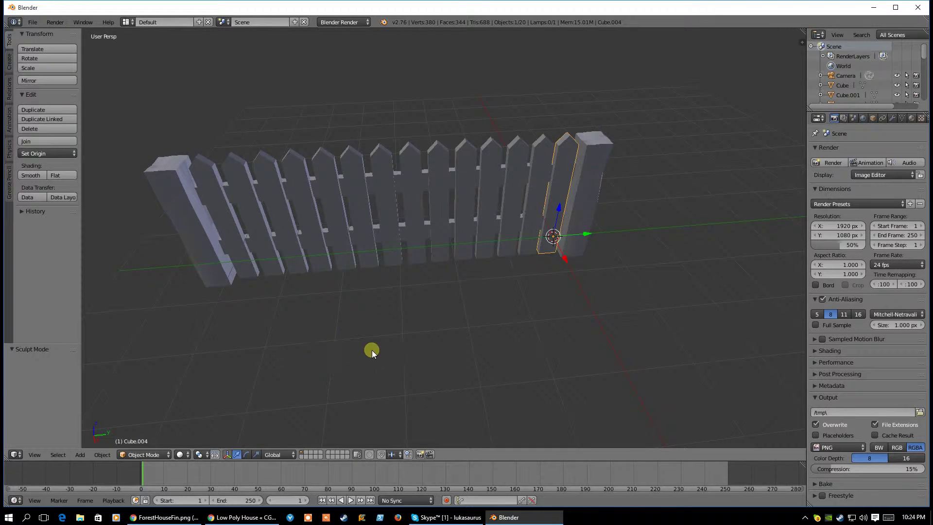
left_click(144, 454)
left_click(145, 431)
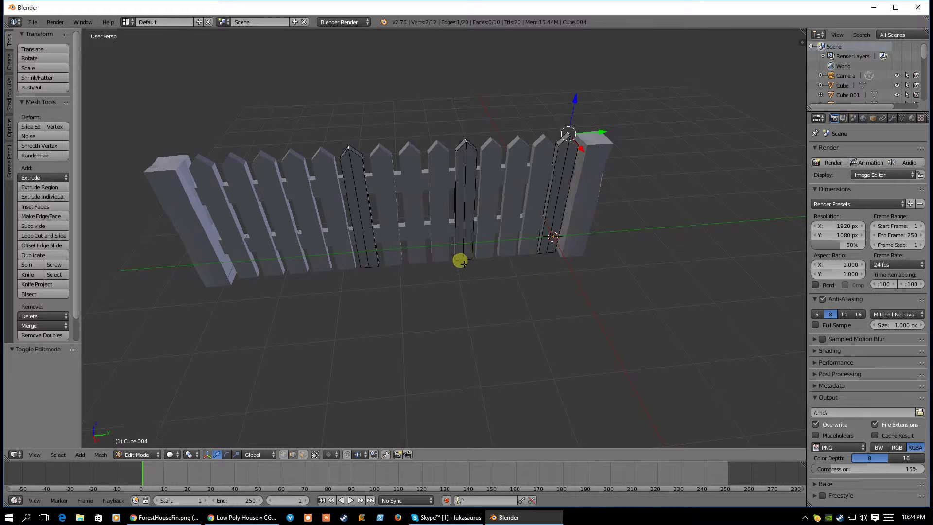
middle_click_drag(460, 262, 239, 191)
key("a")
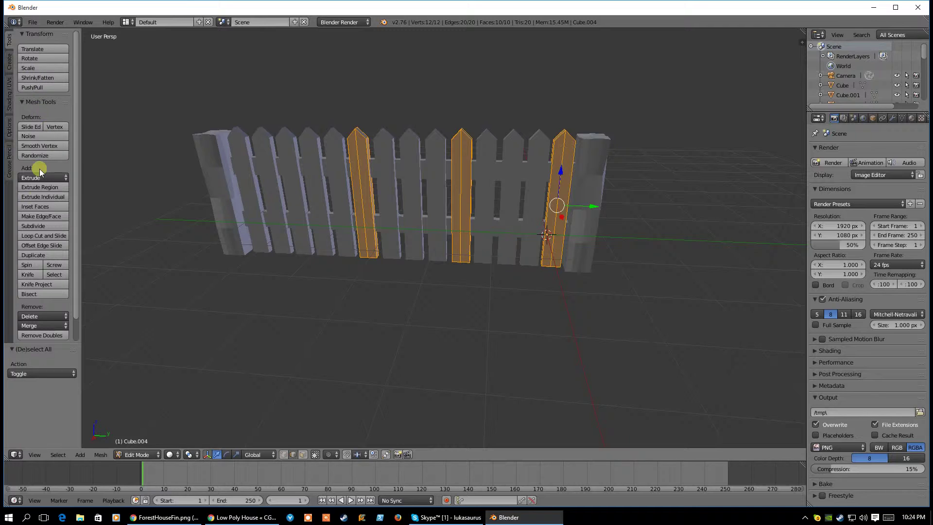
left_click(42, 225)
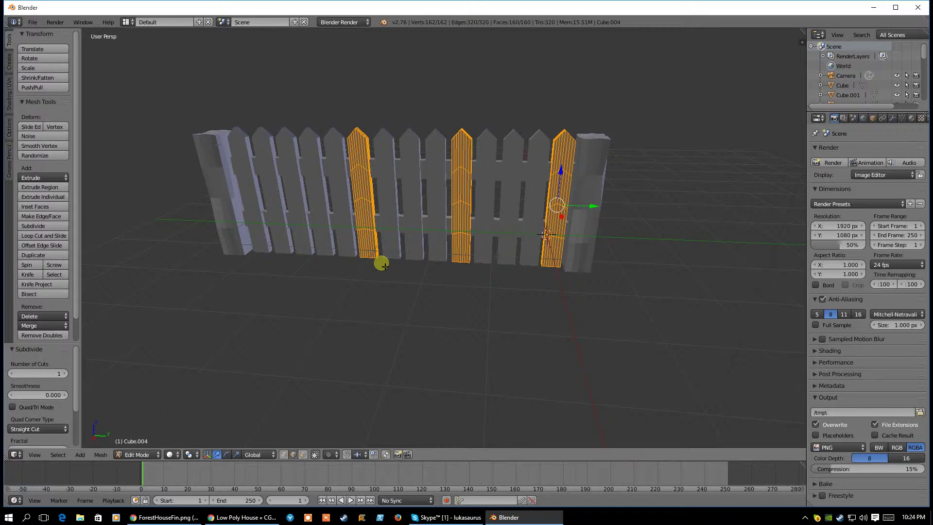
key("ctrl+z")
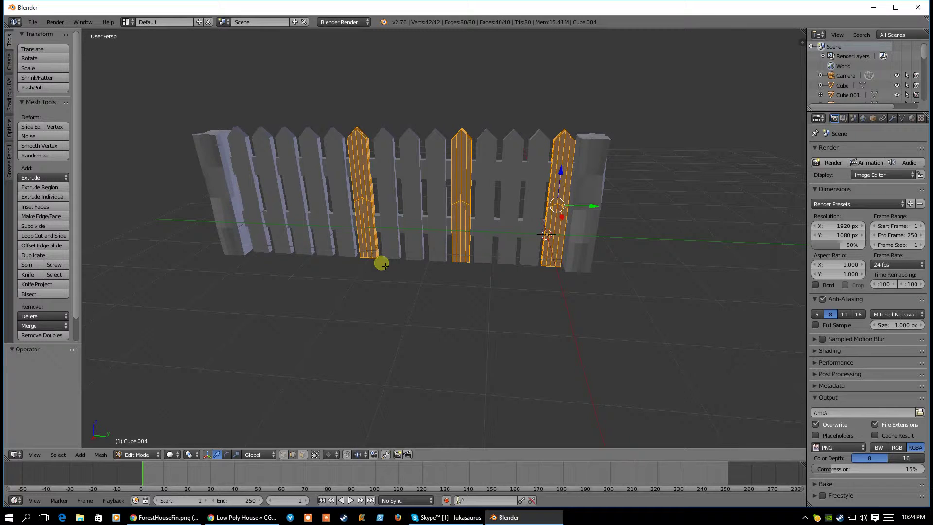
key("ctrl+z")
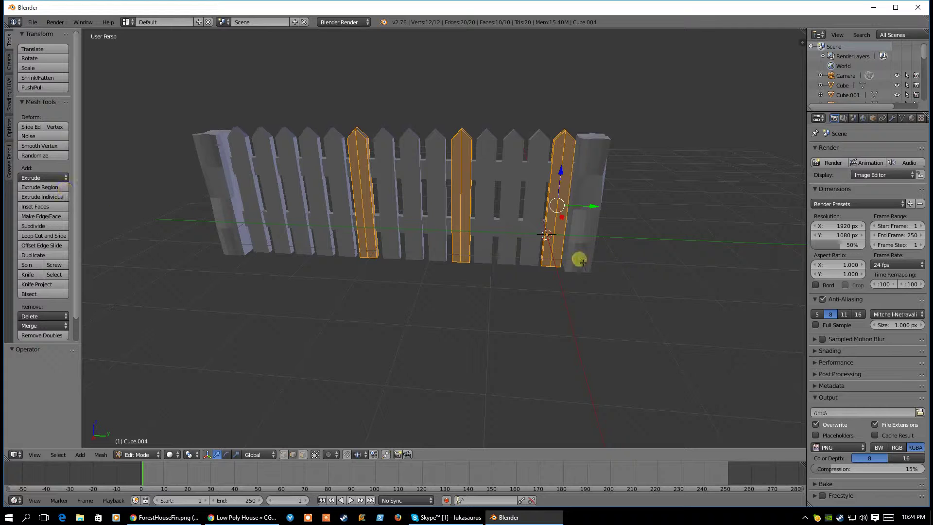
- Add five loop cuts across the picket's length with Loop Cut and Slide, shifting them slightly toward the tip
left_click(39, 237)
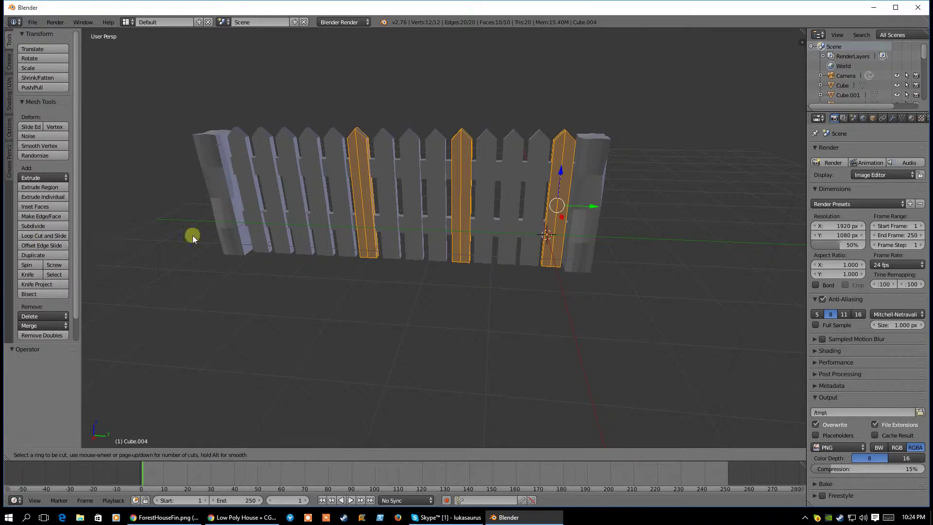
scroll(558, 207, "up", 1)
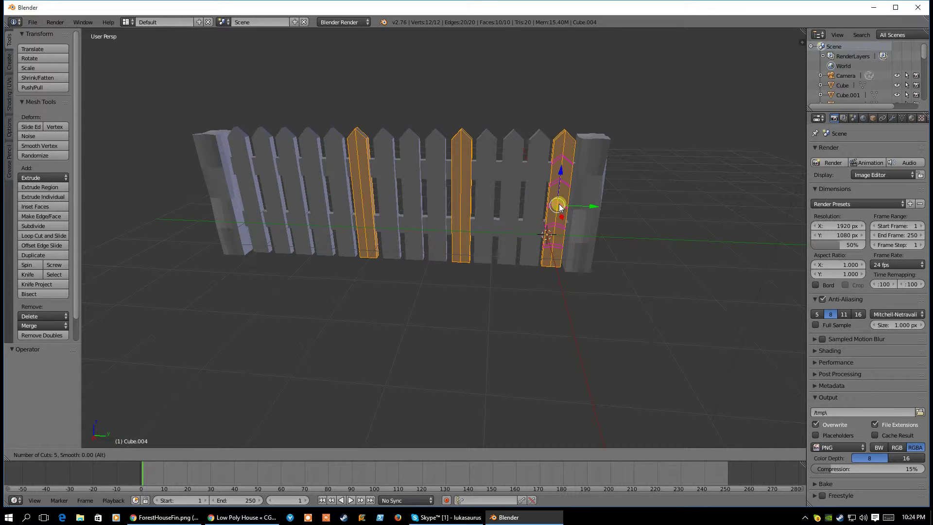
left_click(558, 206)
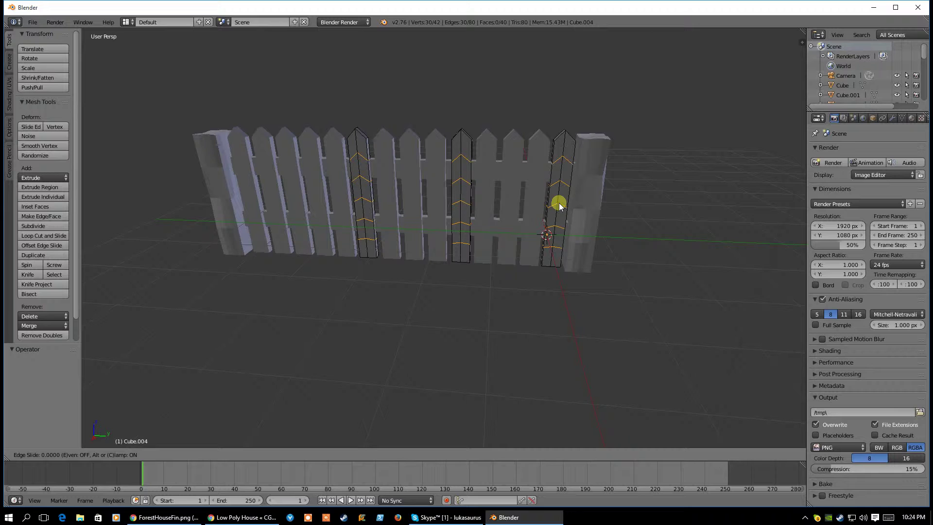
left_click(559, 206)
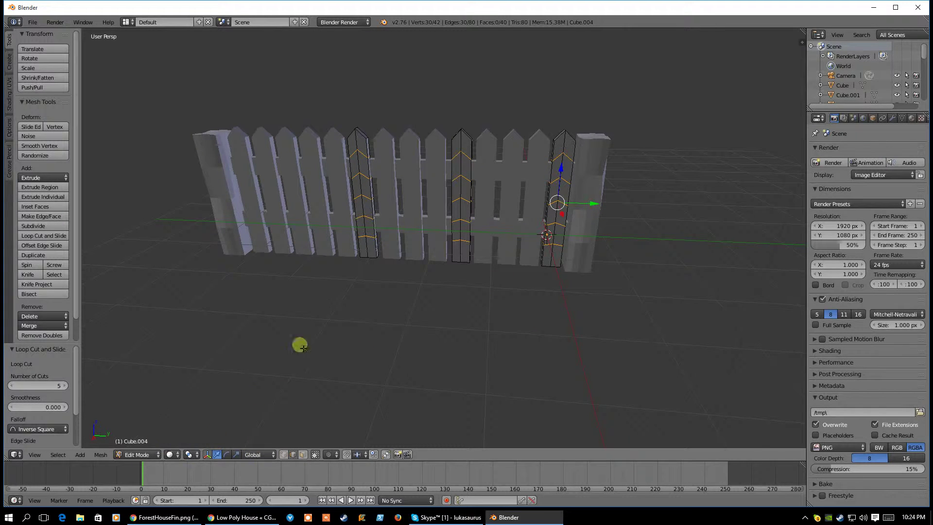
- Dent the loop-cut picket in Sculpt Mode with subtractive brush strokes, then return to Object Mode
left_click(138, 454)
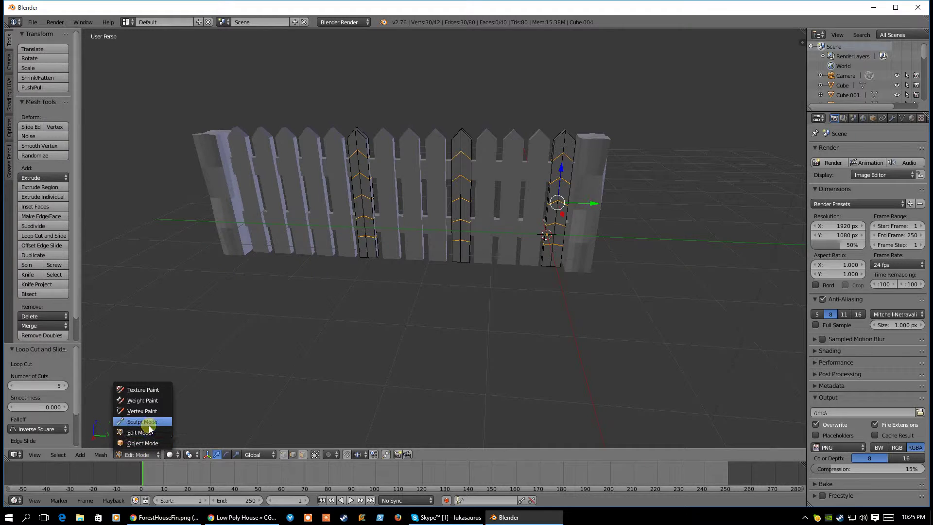
left_click(143, 421)
mouse_move(555, 248)
middle_mouse_down()
mouse_move(560, 262)
mouse_move(529, 161)
mouse_move(551, 180)
mouse_move(559, 151)
middle_mouse_up()
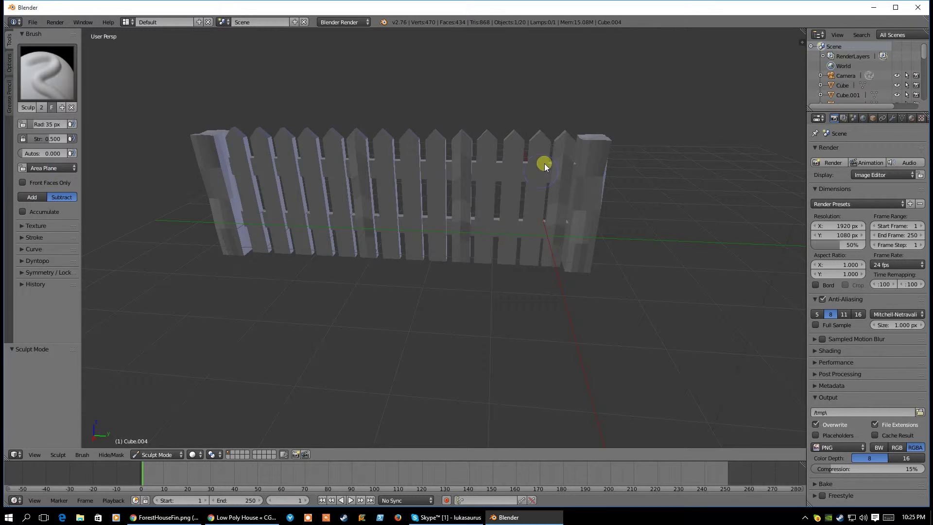
left_click_drag(566, 156, 561, 203)
middle_click_drag(556, 248, 544, 295)
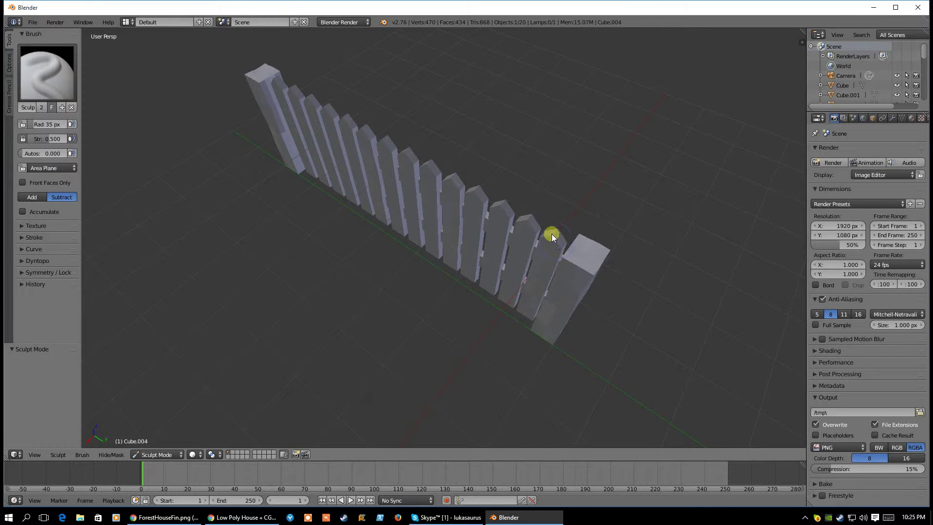
middle_click_drag(517, 263, 462, 246)
left_click_drag(462, 246, 435, 240)
middle_click_drag(409, 234, 521, 219)
key("Tab")
key("Tab")
left_click(157, 453)
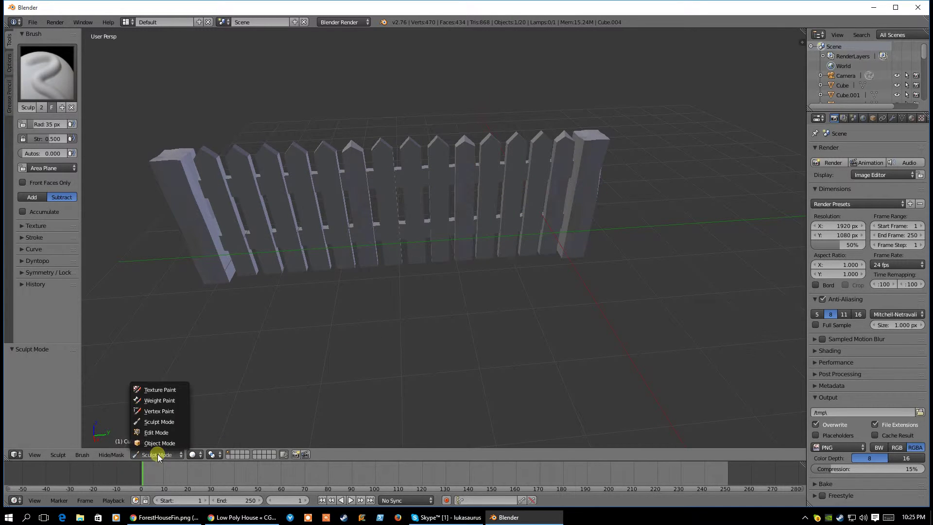
left_click(159, 442)
- Add five loop cuts across the second picket from the post nearest the 3D cursor and switch it to Sculpt Mode
right_click(529, 164)
key("Tab")
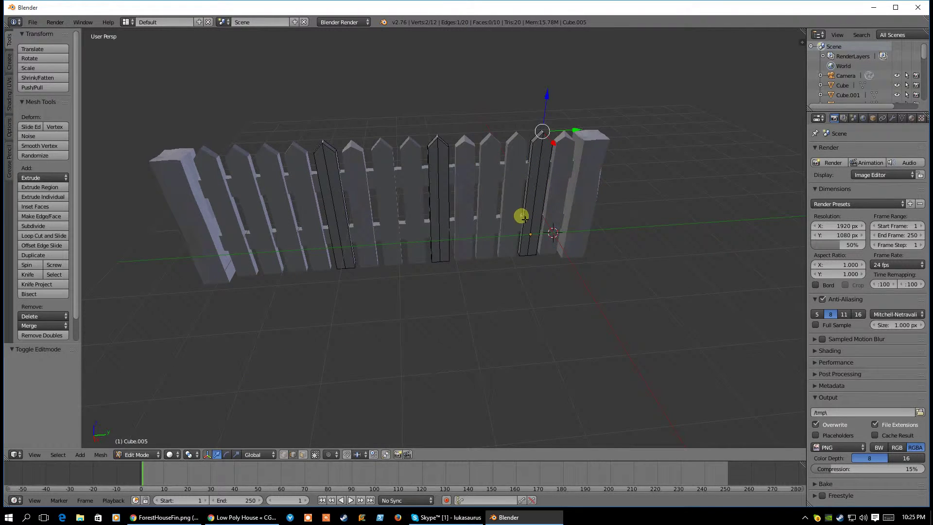
key("ctrl+r")
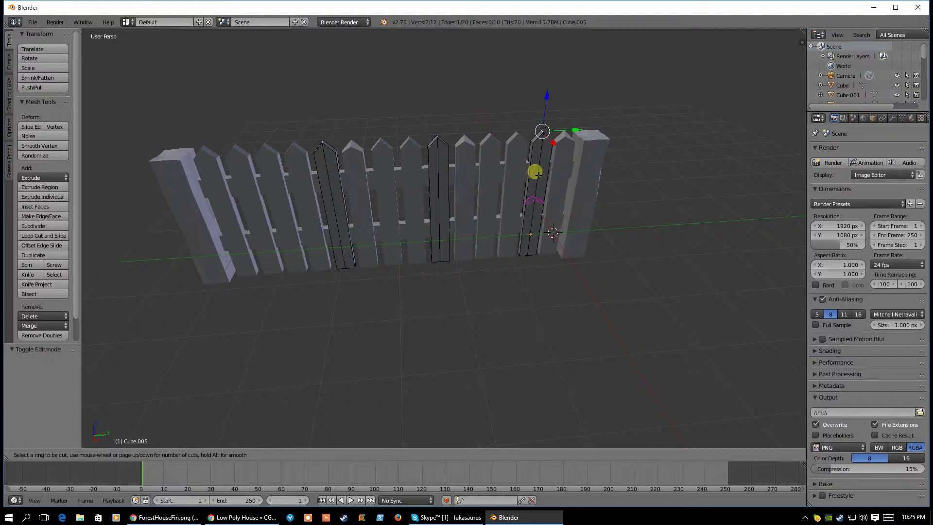
scroll(537, 184, "up", 4)
left_click(537, 184)
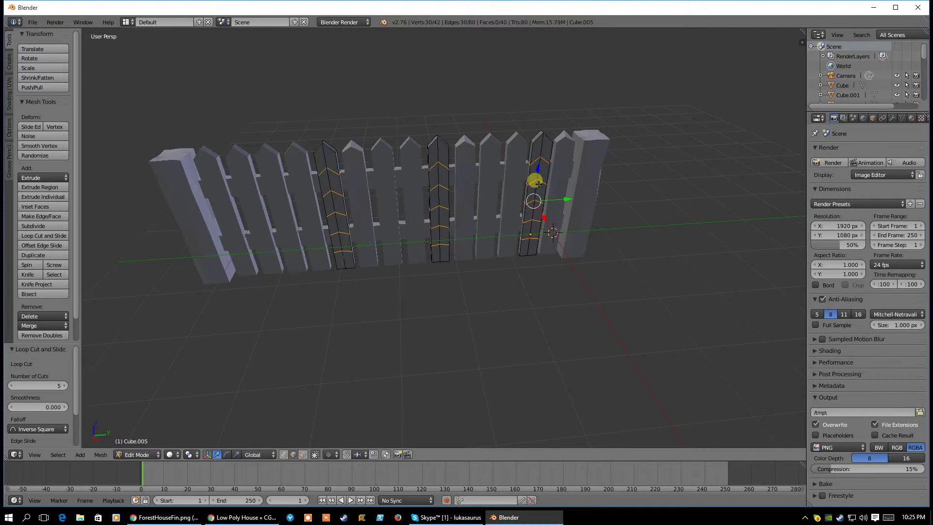
key("a")
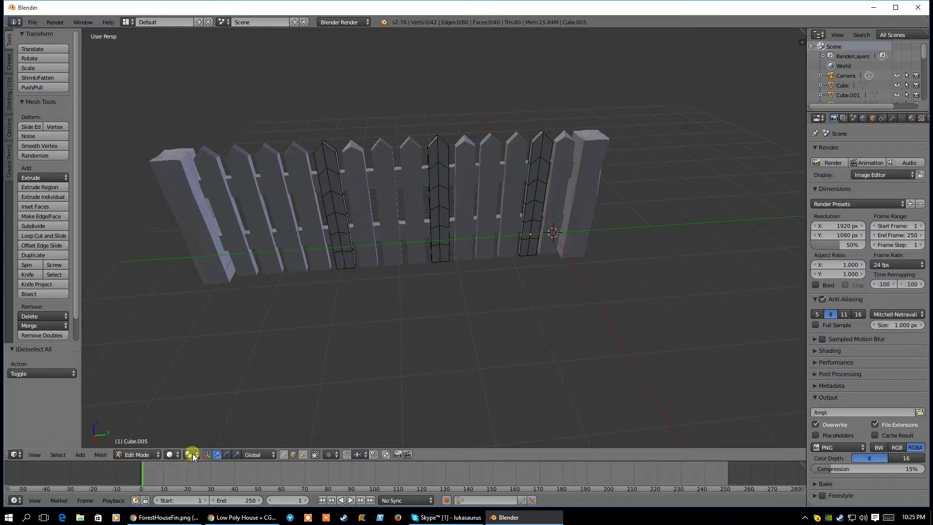
left_click(141, 454)
left_click(144, 417)
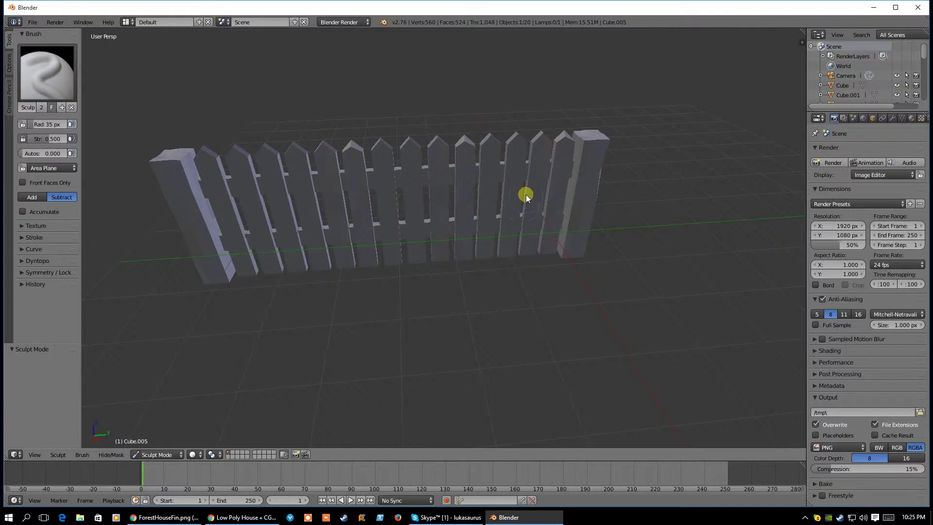
- Check the second picket's loop-cut mesh in Edit Mode, clear its selection, and return to Object Mode
mouse_move(499, 237)
middle_mouse_down()
mouse_move(451, 217)
mouse_move(502, 222)
middle_mouse_up()
key("Tab")
key("a")
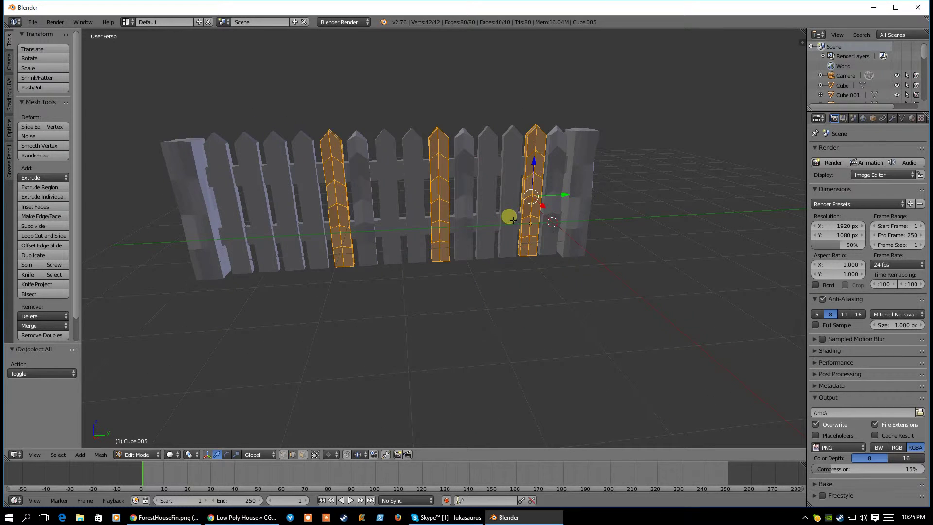
key("a")
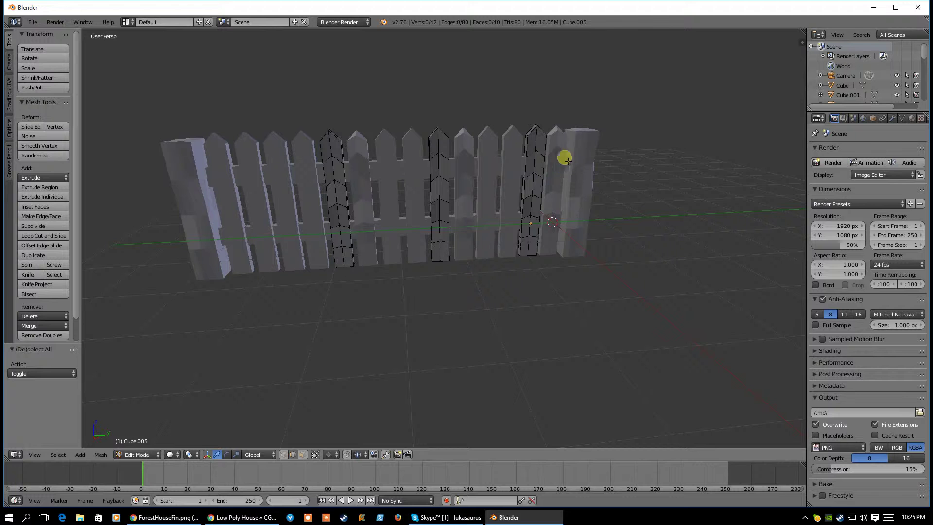
middle_click_drag(426, 221, 402, 247)
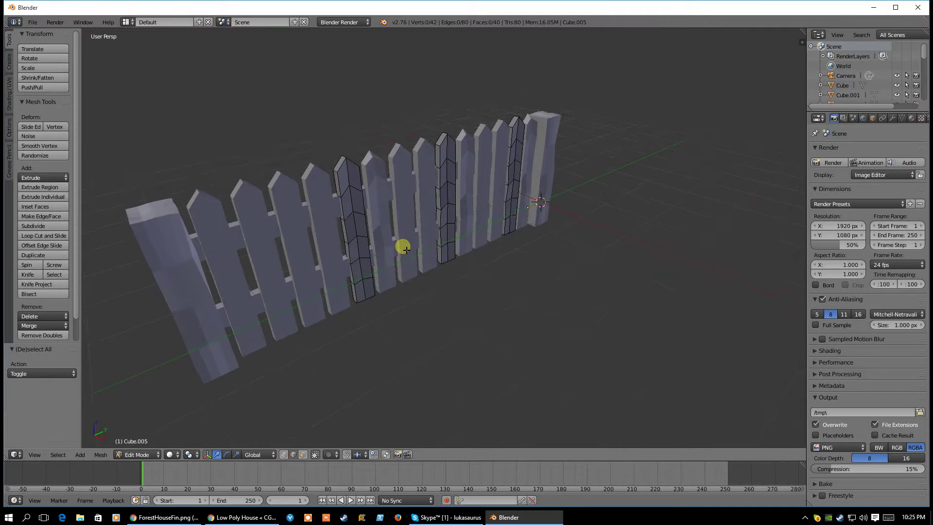
middle_click_drag(463, 221, 531, 152)
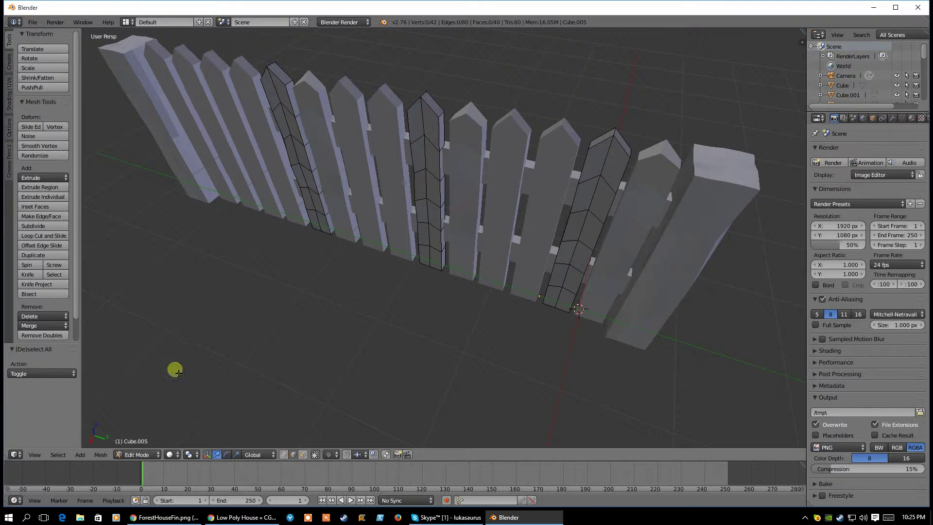
left_click(139, 454)
left_click(142, 443)
- Add four evenly spaced loop cuts across the third picket from the post nearest the 3D cursor and switch it to Sculpt Mode
right_click(544, 186)
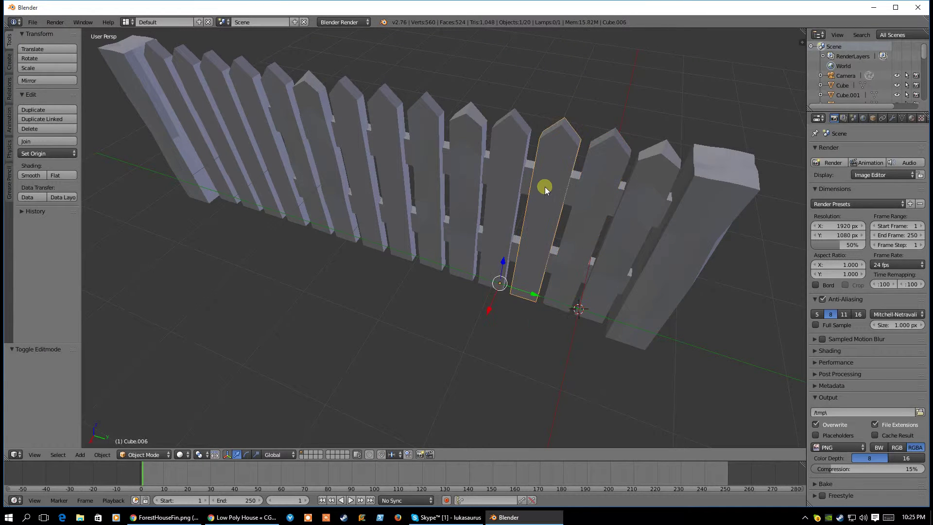
key("Tab")
key("ctrl+r")
scroll(534, 218, "up", 3)
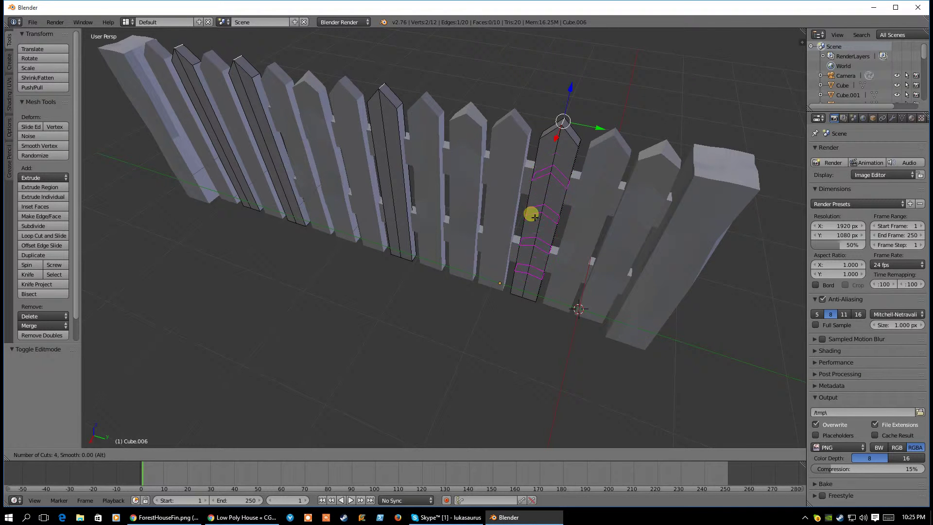
left_click(534, 217)
right_click(535, 213)
middle_click_drag(314, 322, 335, 294)
left_click(141, 454)
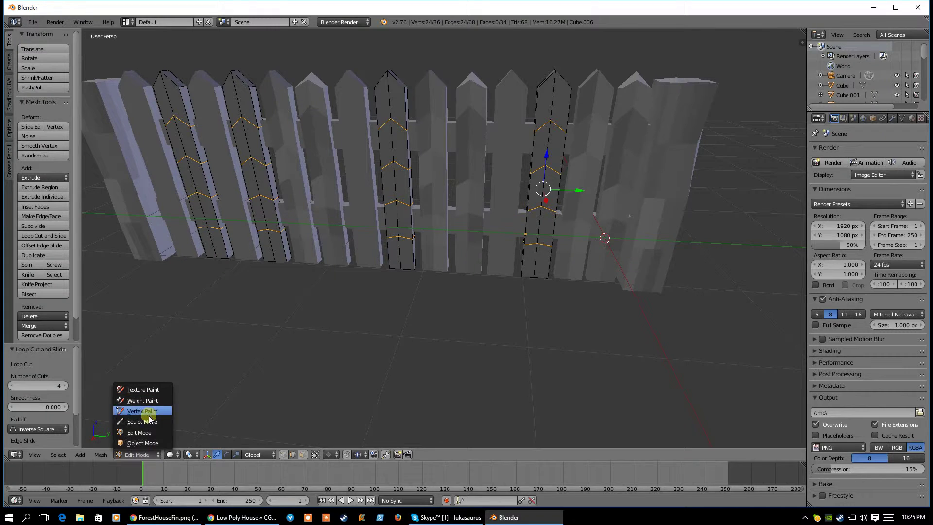
left_click(151, 419)
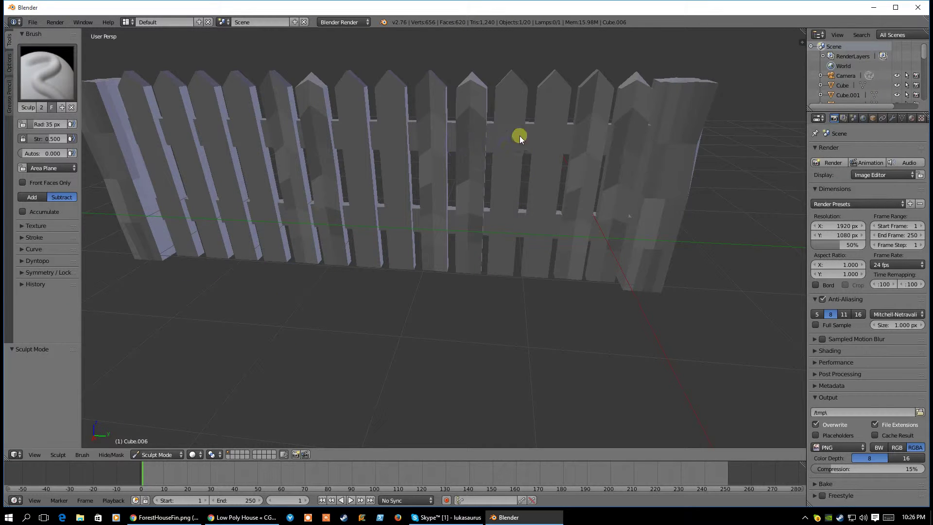
- Sculpt the third picket with a brush stroke down its length, set the brush to Add, and return to Object Mode
key("Tab")
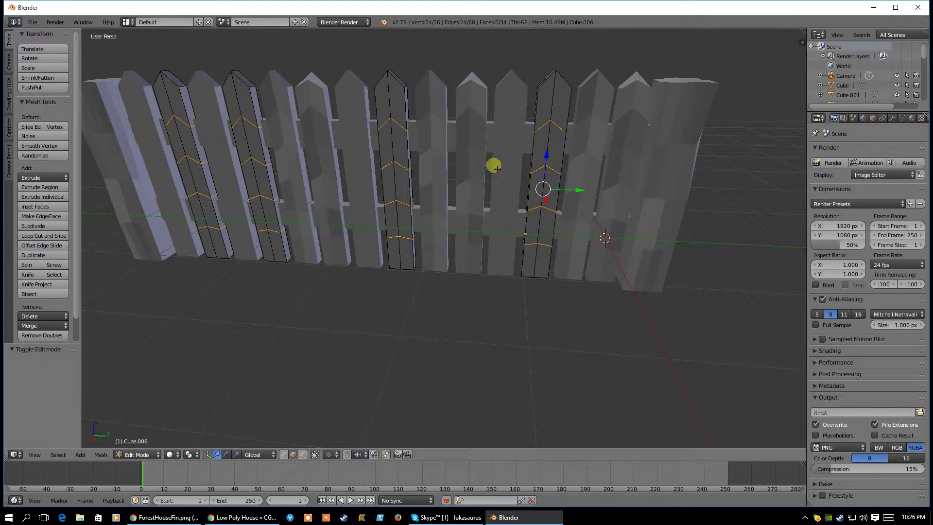
key("Tab")
mouse_move(542, 164)
left_mouse_down()
mouse_move(535, 194)
mouse_move(535, 151)
mouse_move(549, 260)
left_mouse_up()
left_click(31, 197)
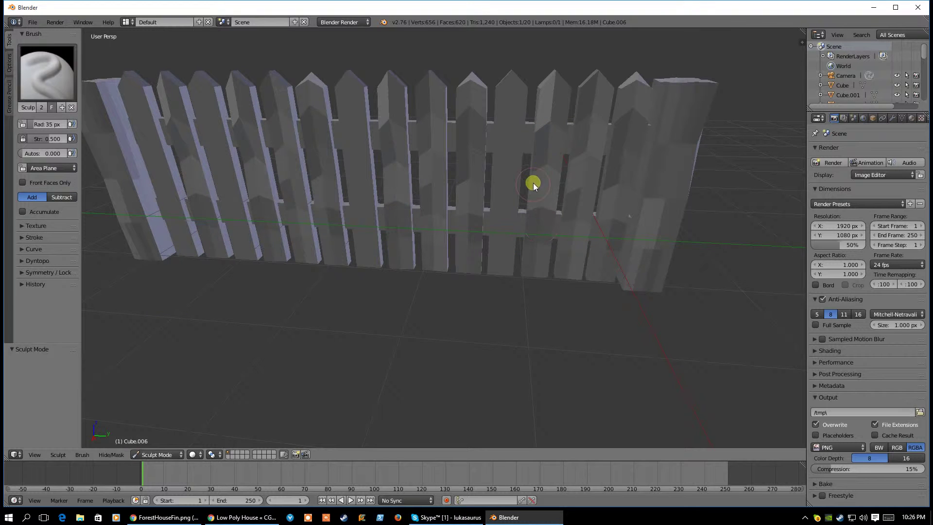
mouse_move(564, 161)
middle_mouse_down()
mouse_move(520, 179)
mouse_move(489, 170)
mouse_move(496, 157)
mouse_move(483, 133)
mouse_move(516, 154)
mouse_move(570, 163)
middle_mouse_up()
left_click(146, 454)
left_click(146, 439)
- Add five evenly spaced loop cuts across the fourth picket from the post nearest the 3D cursor and switch it to Sculpt Mode
right_click(505, 167)
key("Tab")
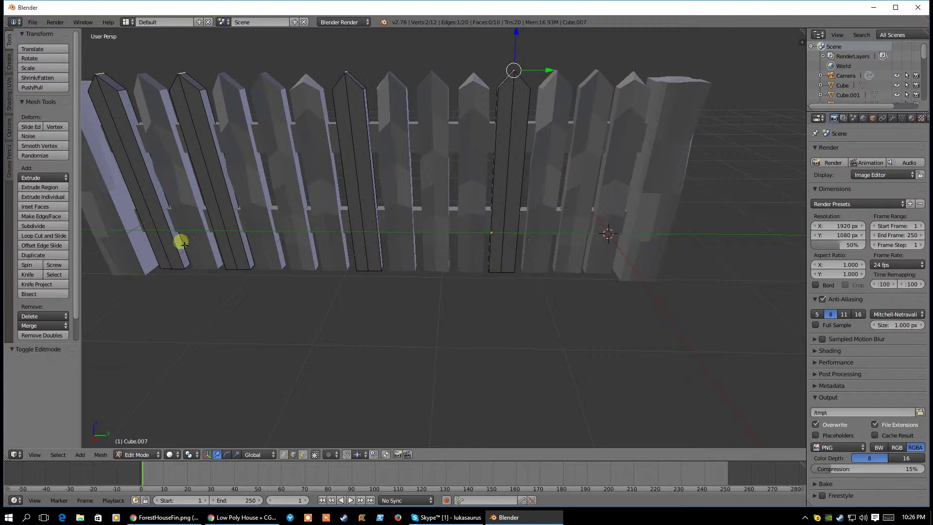
left_click(32, 235)
scroll(503, 168, "up", 1)
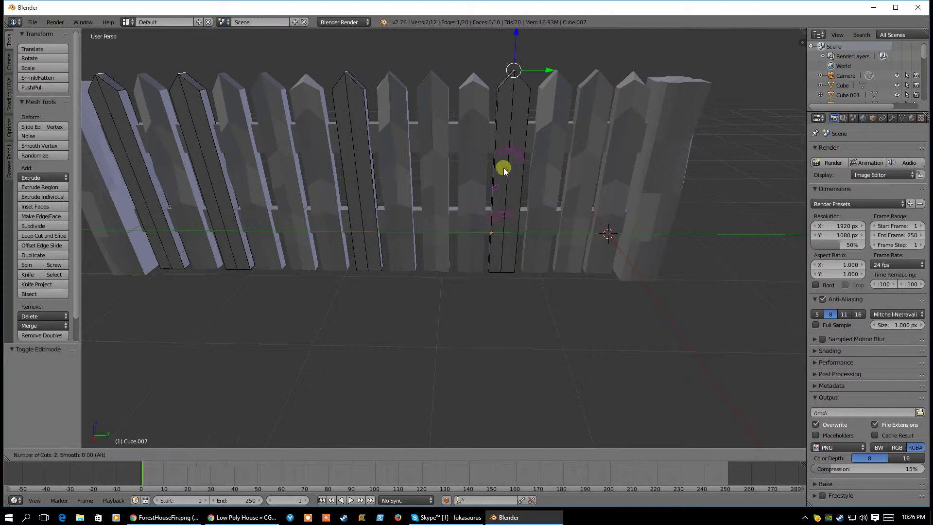
scroll(503, 167, "up", 3)
left_click(503, 168)
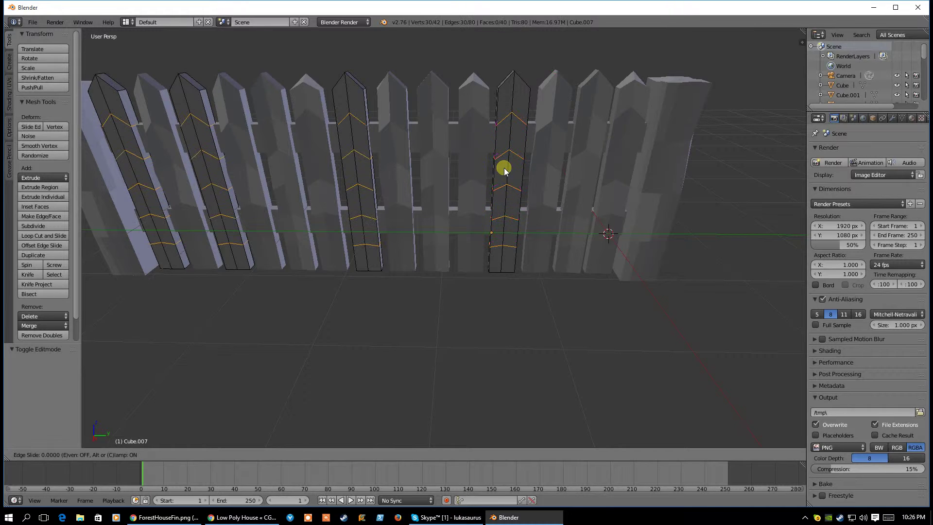
right_click(503, 168)
left_click(148, 455)
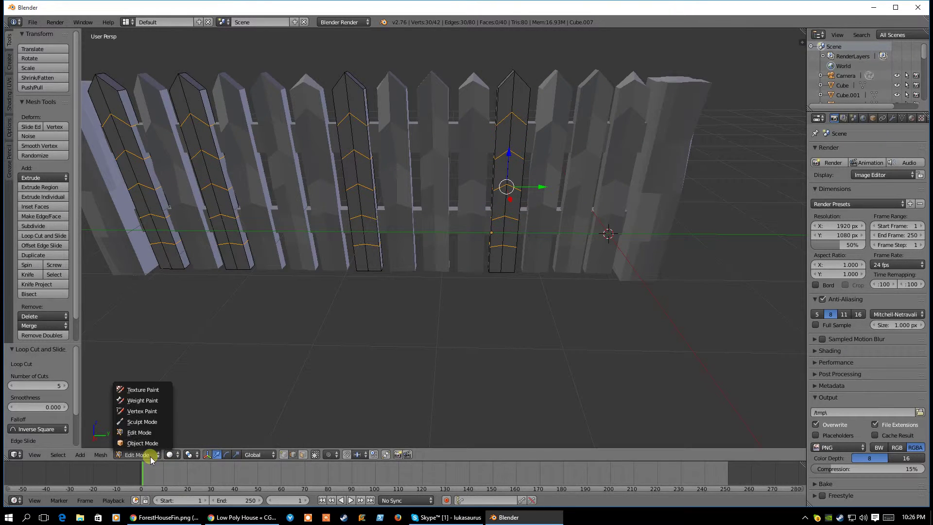
left_click(142, 421)
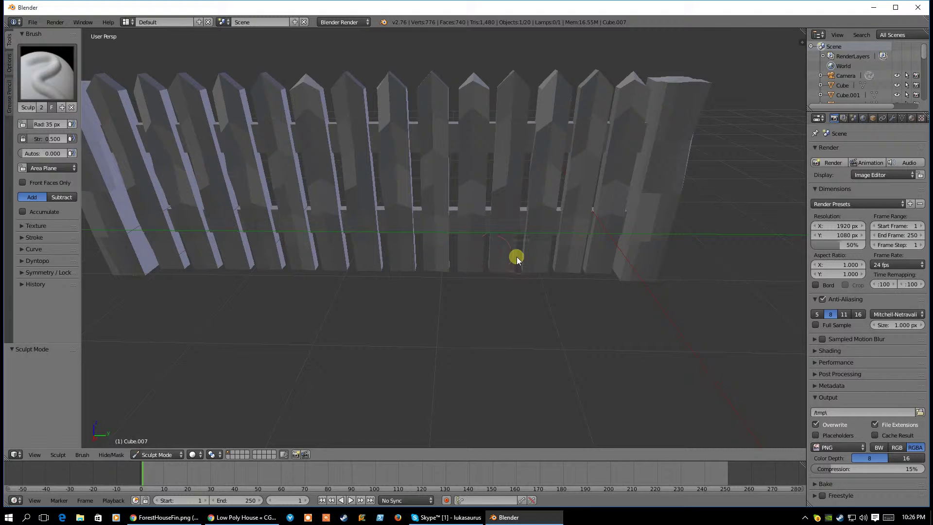
- Check the fourth picket's sculpted shape and return to Object Mode
mouse_move(485, 220)
middle_mouse_down()
mouse_move(368, 221)
mouse_move(372, 205)
mouse_move(334, 231)
mouse_move(459, 229)
mouse_move(383, 229)
middle_mouse_up()
key("Tab")
key("Tab")
left_click(151, 454)
left_click(152, 464)
- Lower all 16 top faces of the post beside the 3D cursor along the Z axis in Edit Mode, then return to Object Mode
scroll(483, 281, "down", 4)
middle_click_drag(483, 281, 535, 191)
right_click(535, 194)
middle_click_drag(533, 232, 533, 200)
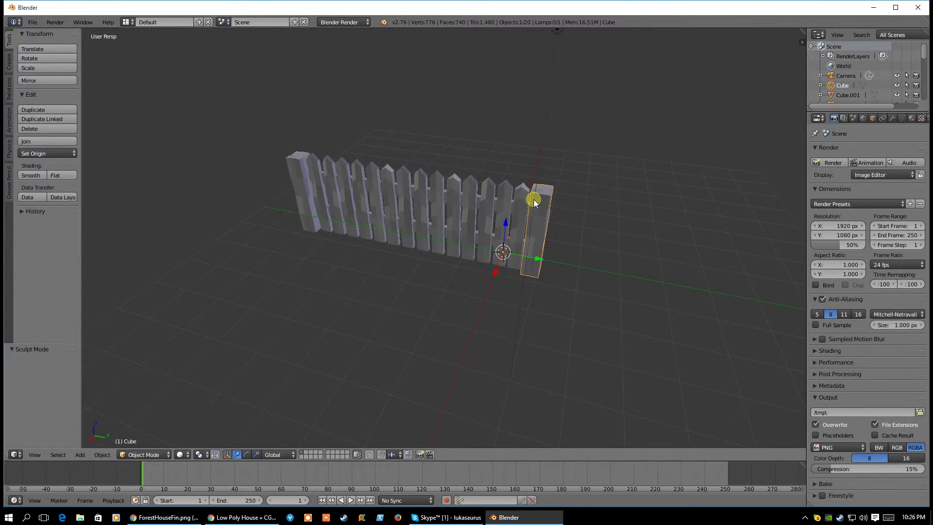
key("Tab")
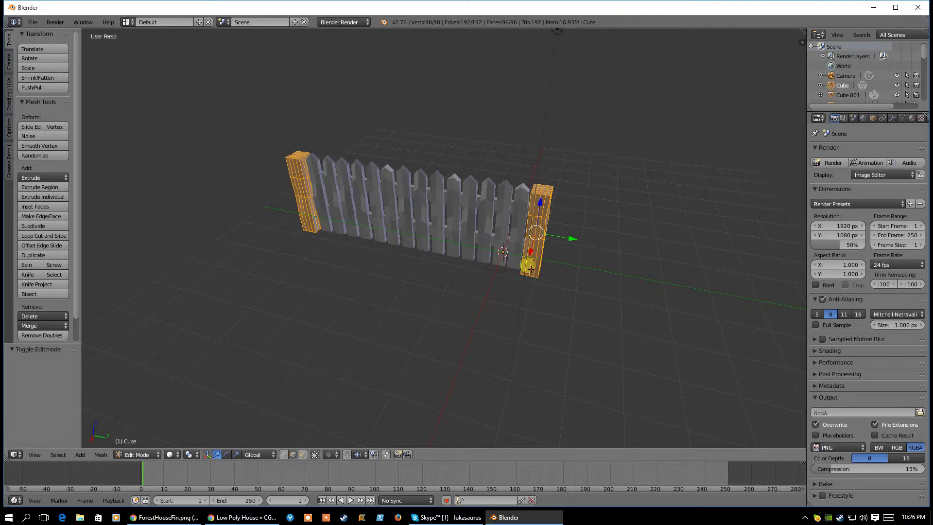
middle_click_drag(514, 261, 527, 252)
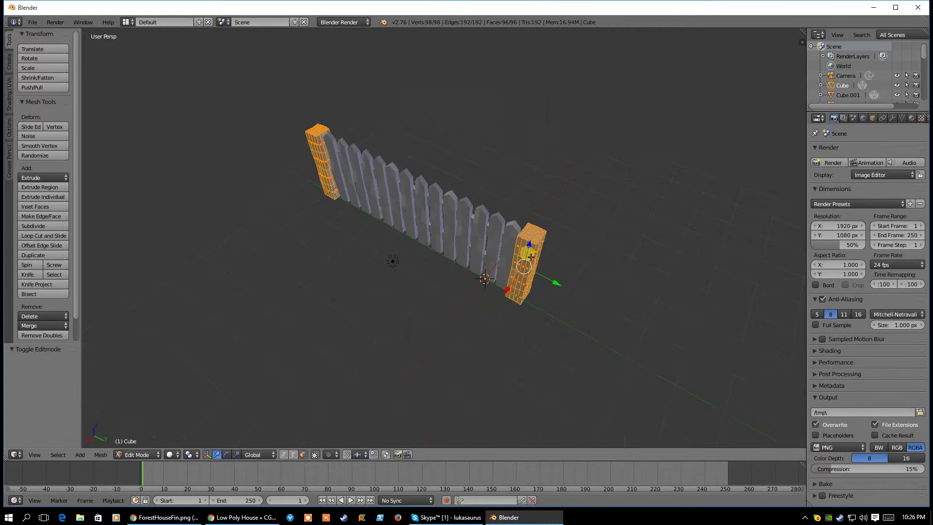
right_click(526, 229)
right_click(524, 233, "shift")
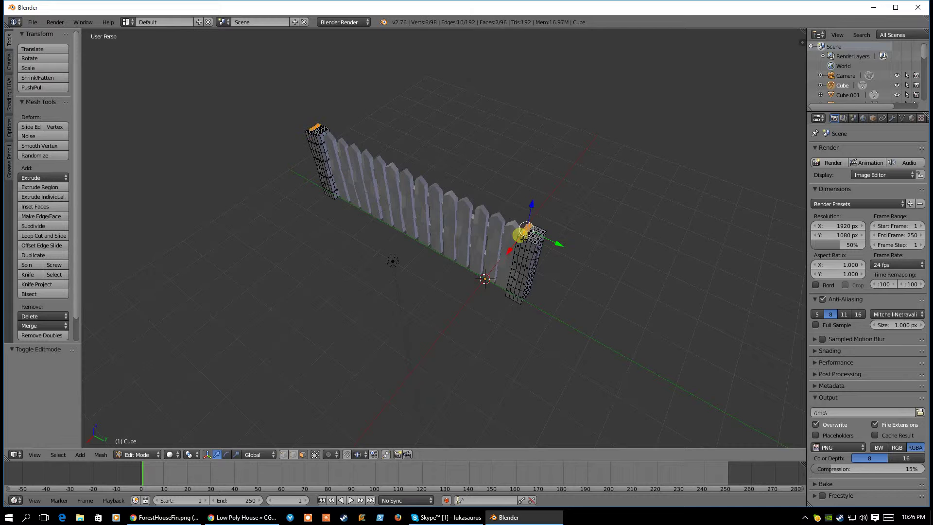
scroll(537, 242, "up", 4)
middle_click_drag(586, 244, 584, 244)
right_click(578, 235, "shift")
right_click(584, 224, "shift")
right_click(591, 215, "shift")
right_click(598, 204, "shift")
right_click(613, 209, "shift")
right_click(627, 216, "shift")
right_click(621, 226, "shift")
right_click(616, 237, "shift")
right_click(602, 232, "shift")
right_click(593, 241, "shift")
right_click(612, 249, "shift")
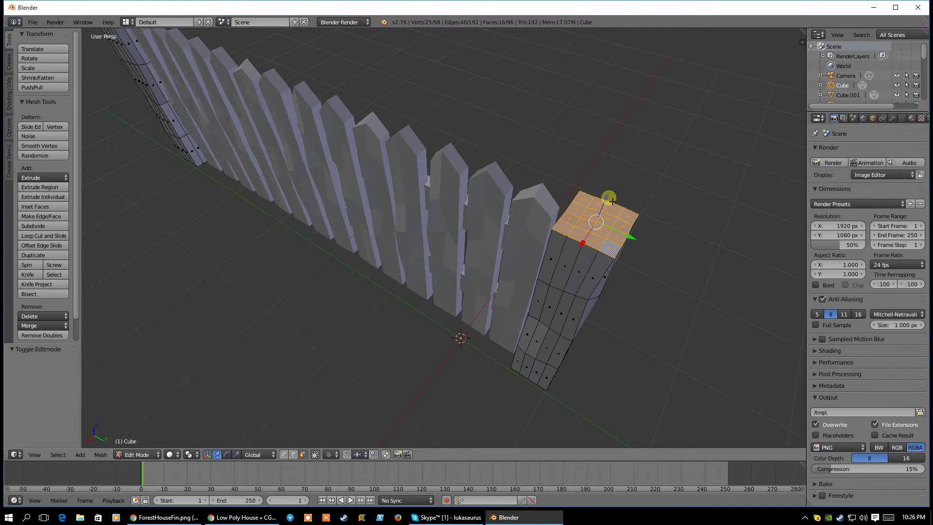
key("g")
key("z")
left_click(593, 228)
middle_click_drag(526, 270, 544, 241)
scroll(552, 227, "down", 4)
middle_click_drag(558, 206, 554, 214)
key("Tab")
- Create a new material on the post and name it DarkWood
middle_click_drag(489, 260, 395, 270)
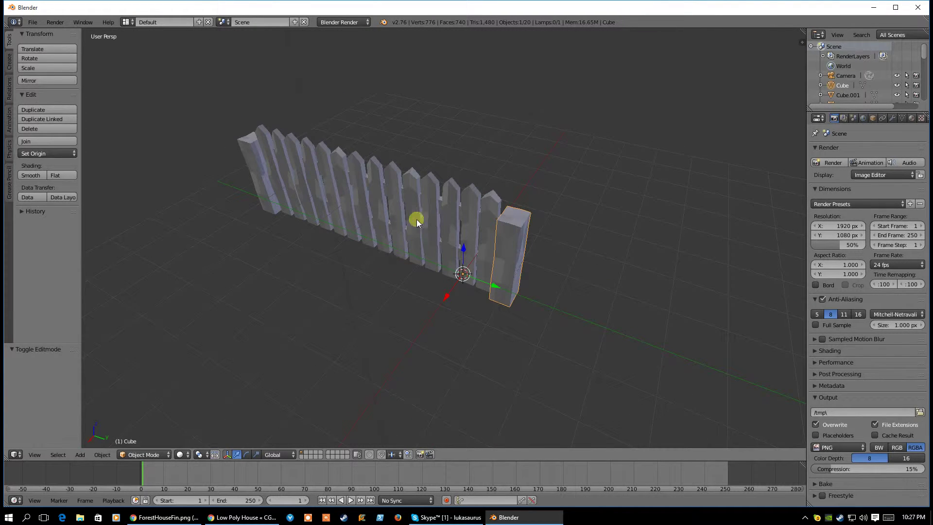
middle_click_drag(374, 327, 492, 233)
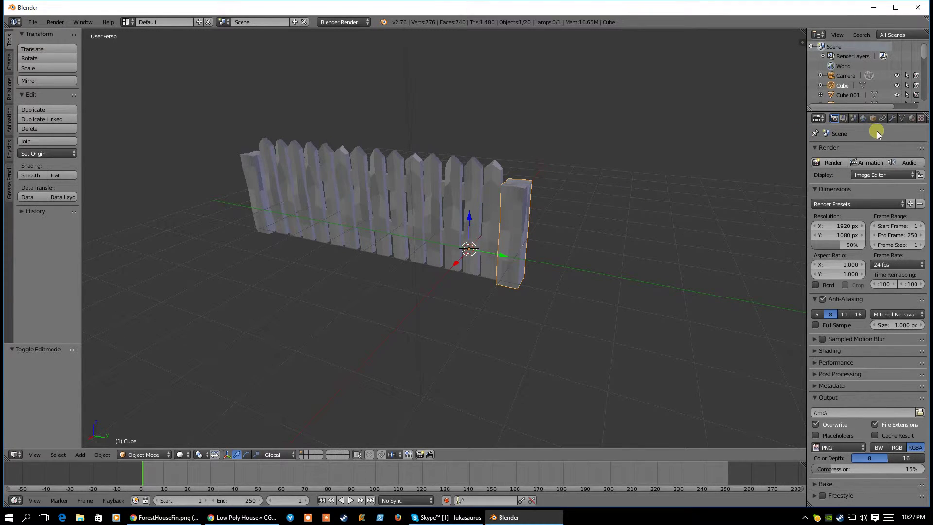
left_click(908, 119)
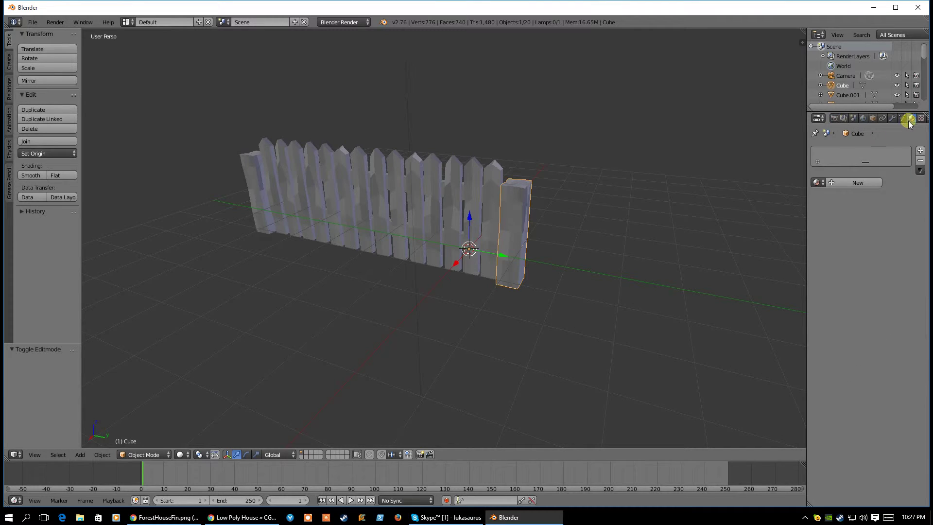
left_click(842, 183)
double_click(832, 154)
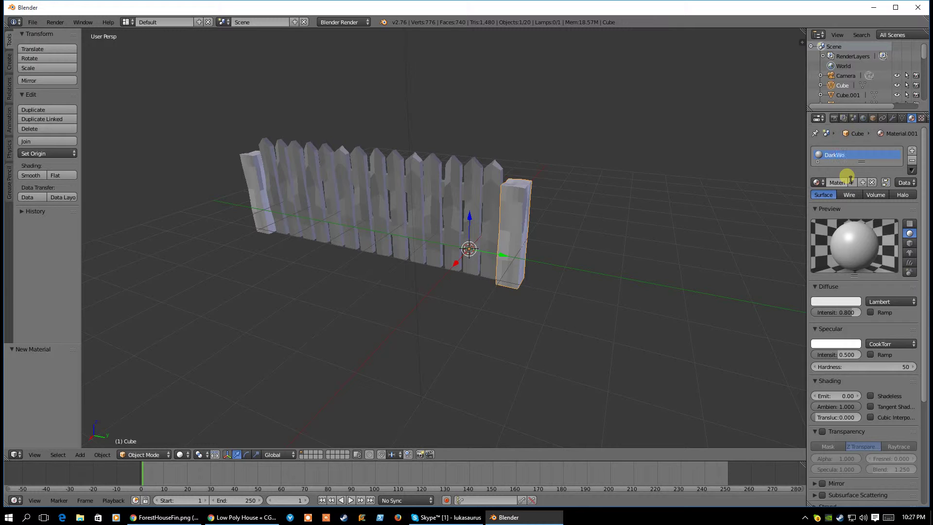
- Set the DarkWood material's diffuse color to a dark orange-brown
left_click(841, 302)
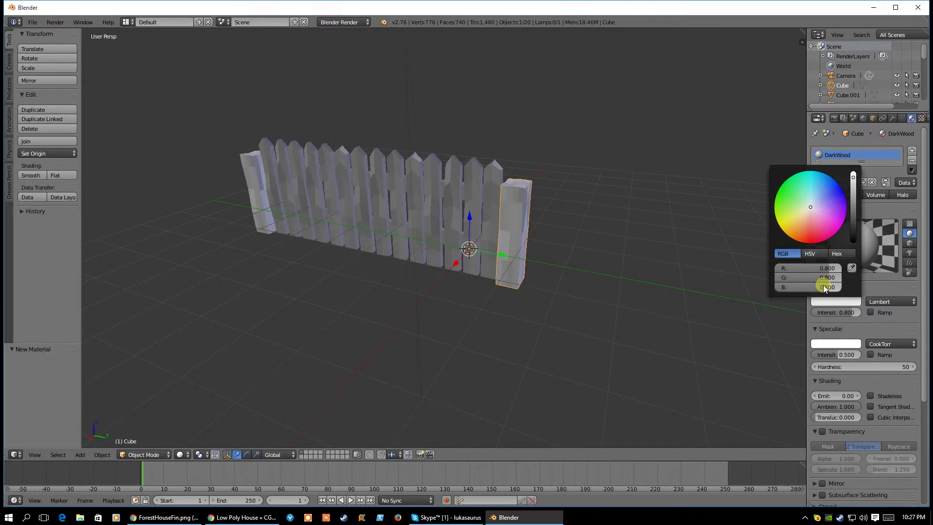
left_click_drag(802, 225, 796, 231)
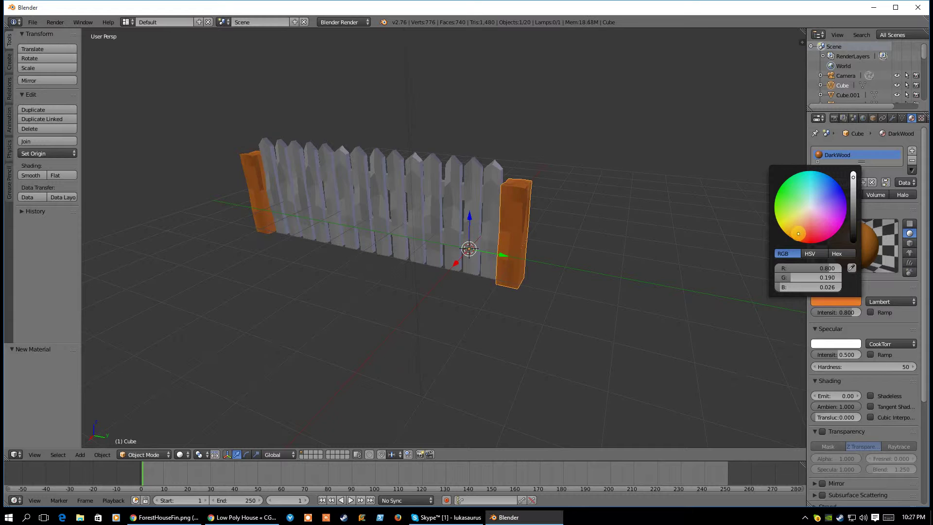
left_click_drag(852, 179, 802, 227)
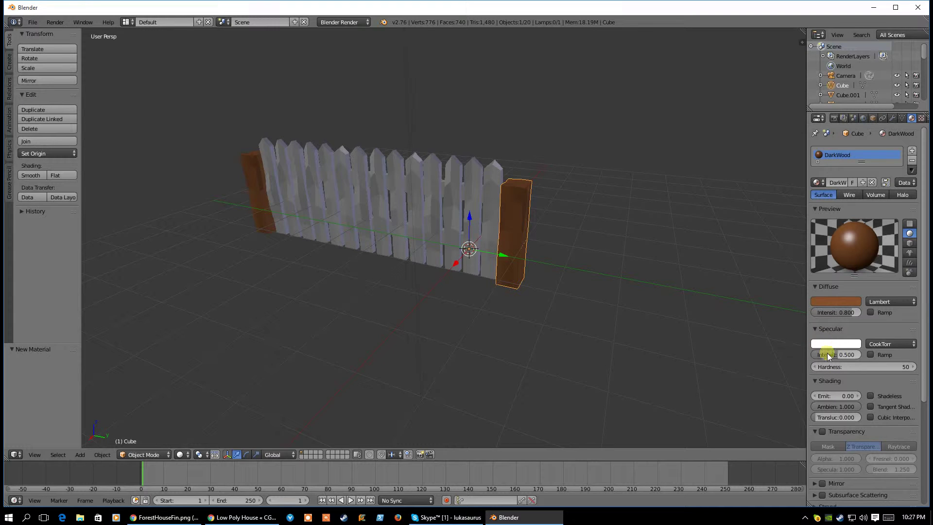
- Set the DarkWood material's specular intensity to 0.000 and its diffuse intensity to 0.621
mouse_move(837, 354)
left_mouse_down()
mouse_move(797, 354)
mouse_move(837, 360)
left_mouse_up()
left_click_drag(829, 354, 743, 358)
left_click_drag(851, 315, 852, 293)
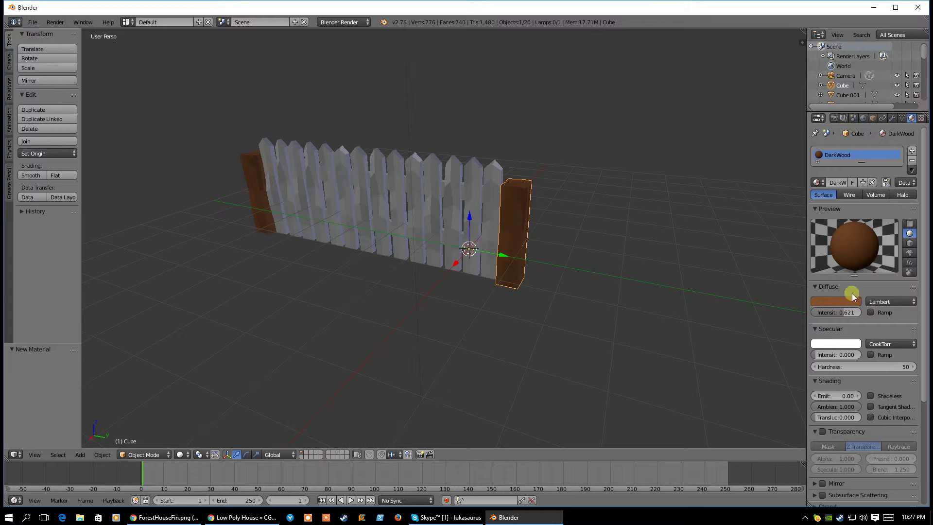
- Assign the existing DarkWood material to the two pickets closest to the post beside the 3D cursor
right_click(491, 199)
left_click(816, 182)
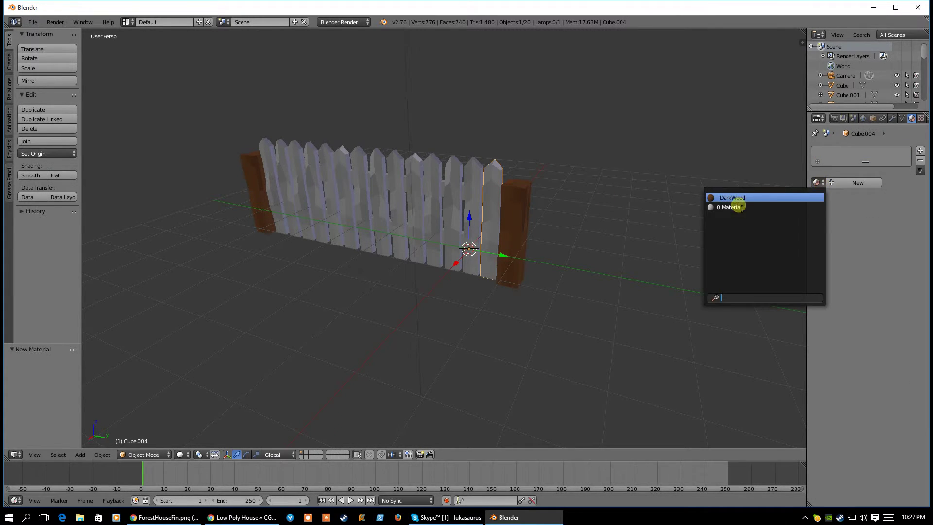
left_click(730, 197)
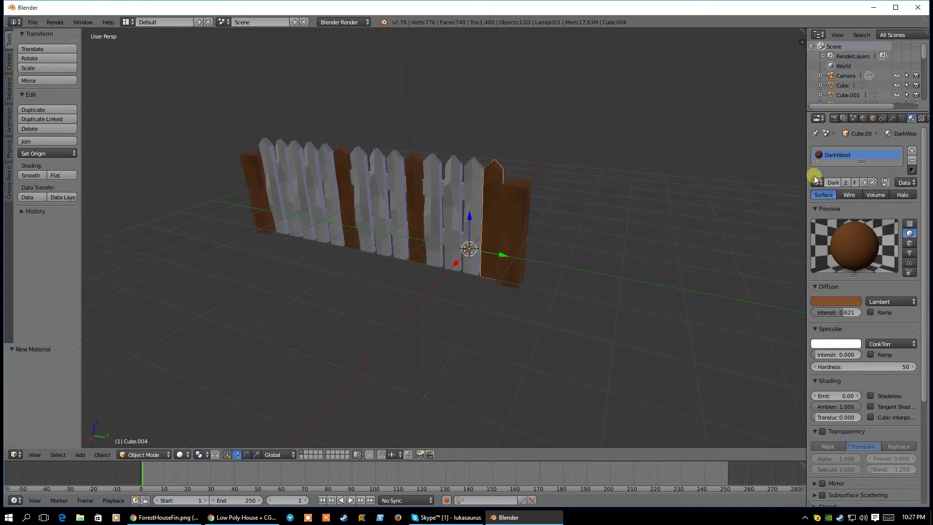
right_click(470, 192)
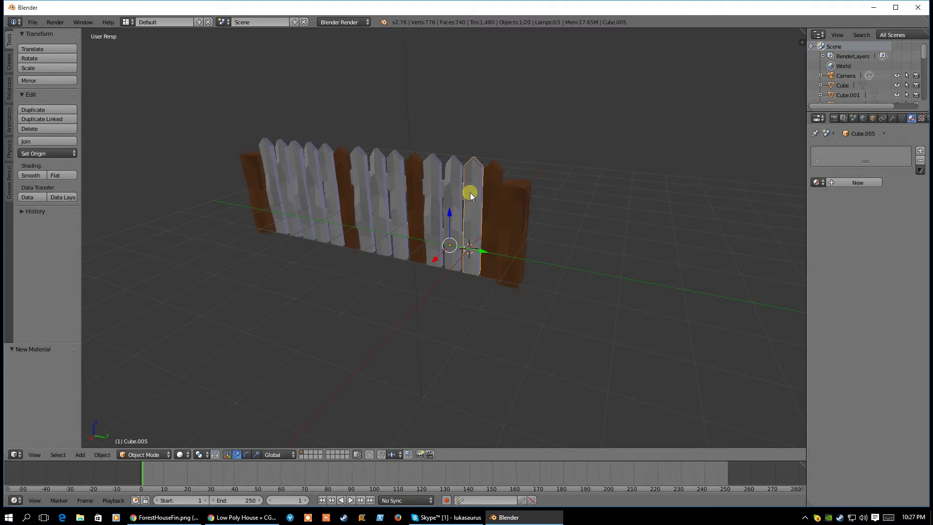
left_click(816, 183)
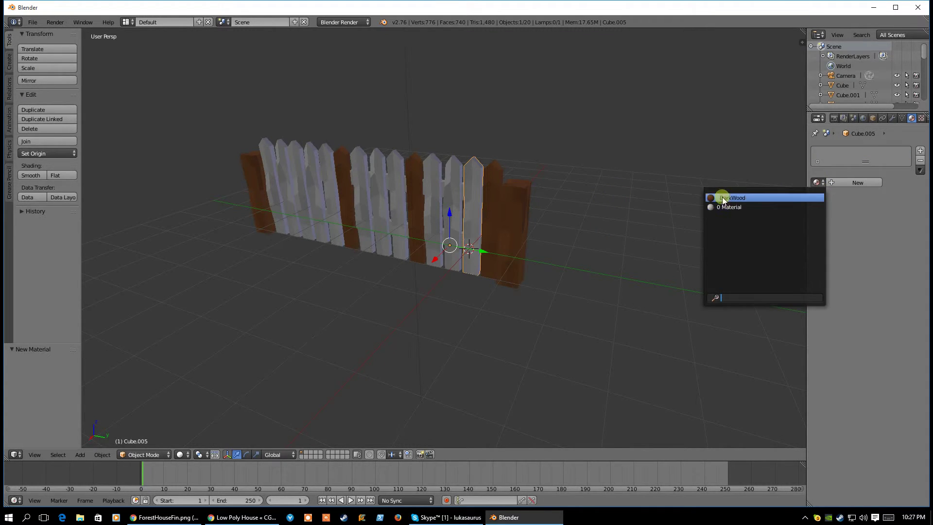
left_click(722, 198)
- Assign the DarkWood material to the third and fourth pickets from the post beside the 3D cursor
right_click(453, 209)
left_click(816, 182)
left_click(743, 198)
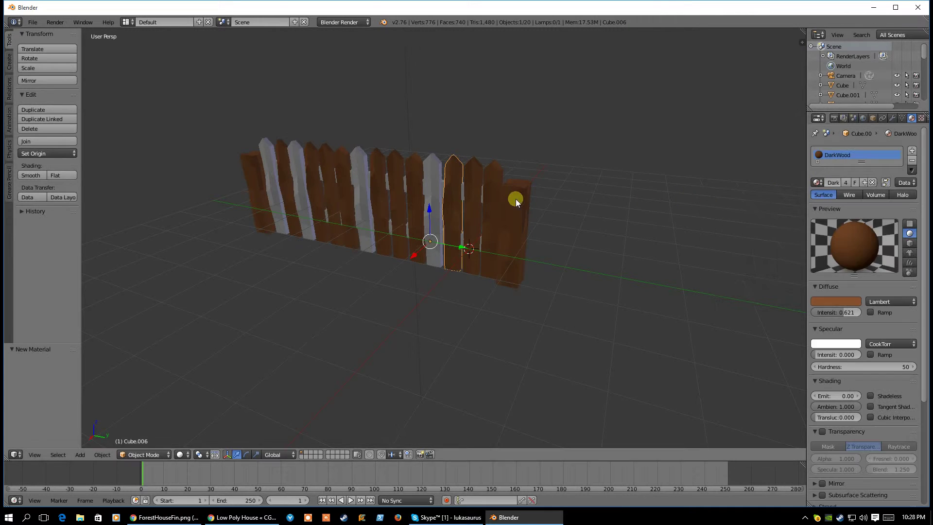
right_click(434, 195)
left_click(816, 182)
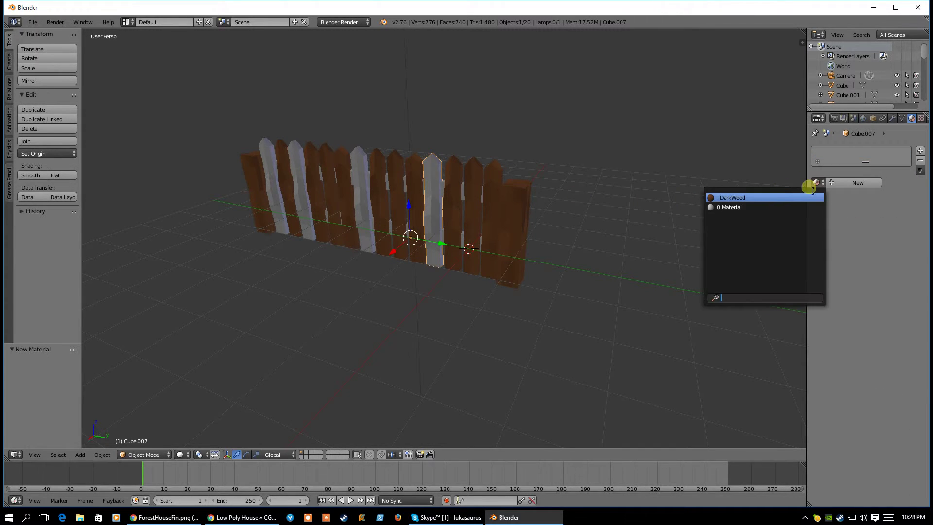
left_click(779, 200)
- Assign the existing DarkWood material to the horizontal rails on the back of the fence
middle_click_drag(708, 217, 502, 219)
right_click(500, 175)
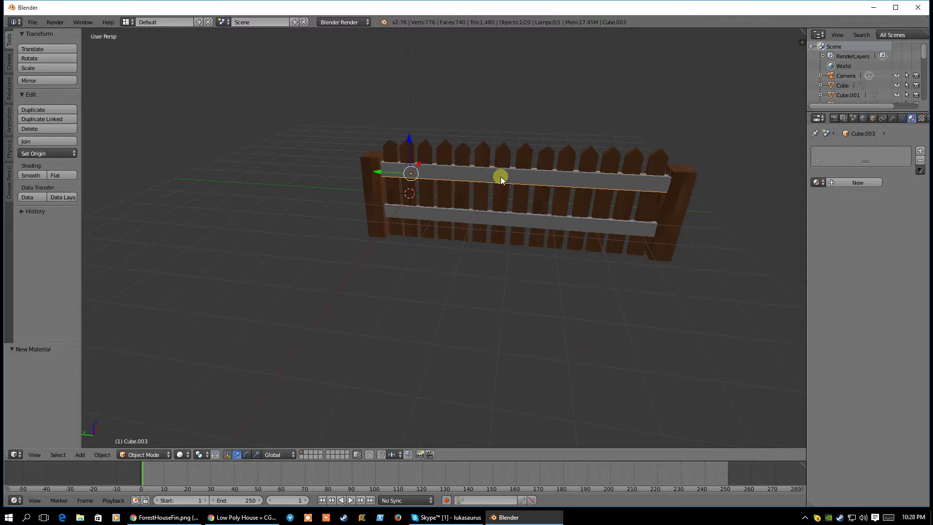
left_click(810, 182)
left_click(786, 195)
middle_click_drag(535, 211, 655, 225)
scroll(654, 226, "down", 5)
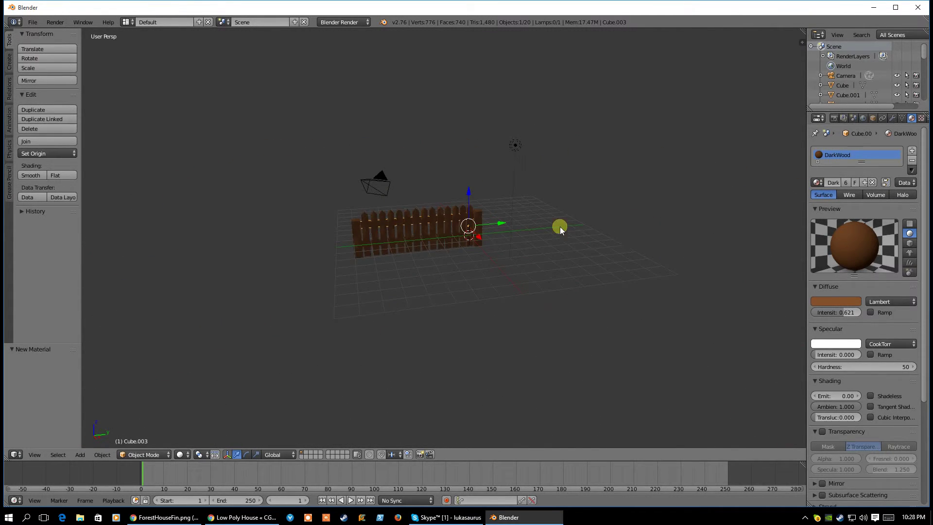
- Try a Bevel modifier with a width of 0.0240 on the third picket from the post beside the 3D cursor
scroll(521, 242, "up", 4)
middle_click_drag(485, 237, 448, 258)
scroll(471, 177, "up", 4)
right_click(487, 151)
left_click(892, 118)
left_click(831, 150)
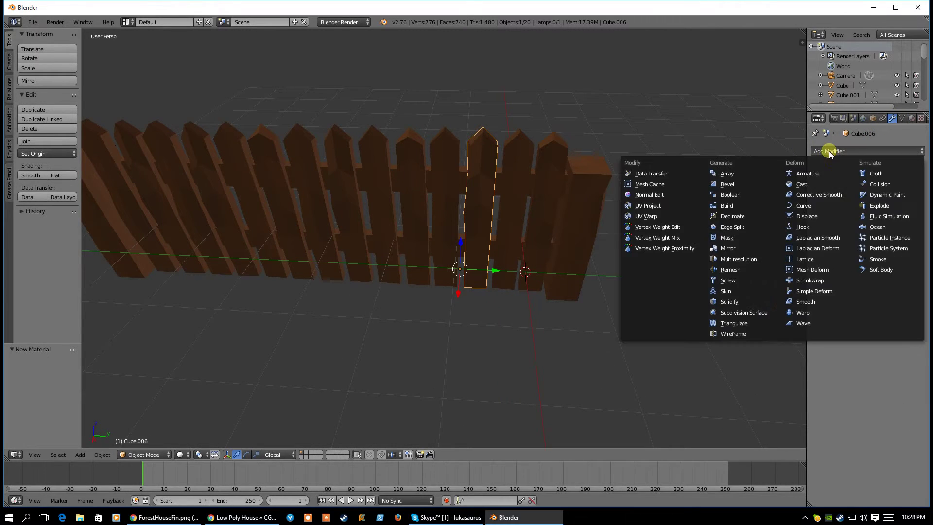
left_click(748, 189)
middle_click_drag(650, 229, 799, 229)
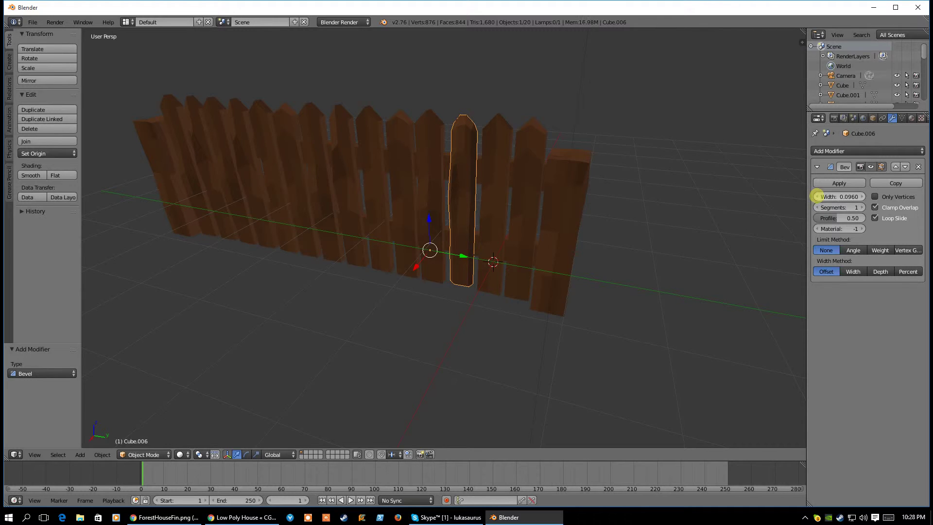
left_click_drag(837, 197, 801, 198)
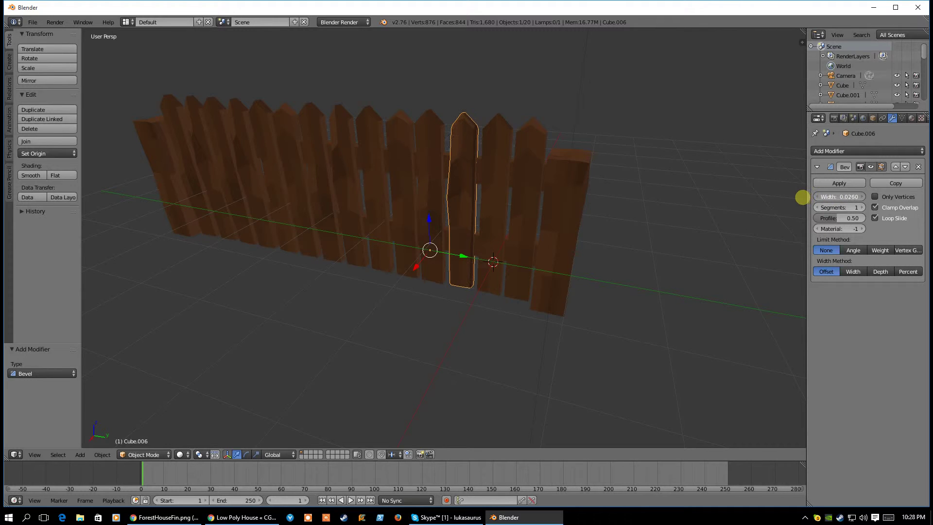
middle_click_drag(704, 194, 521, 199)
- Inspect the beveled picket's mesh and edges, and remove its Bevel modifier
key("Tab")
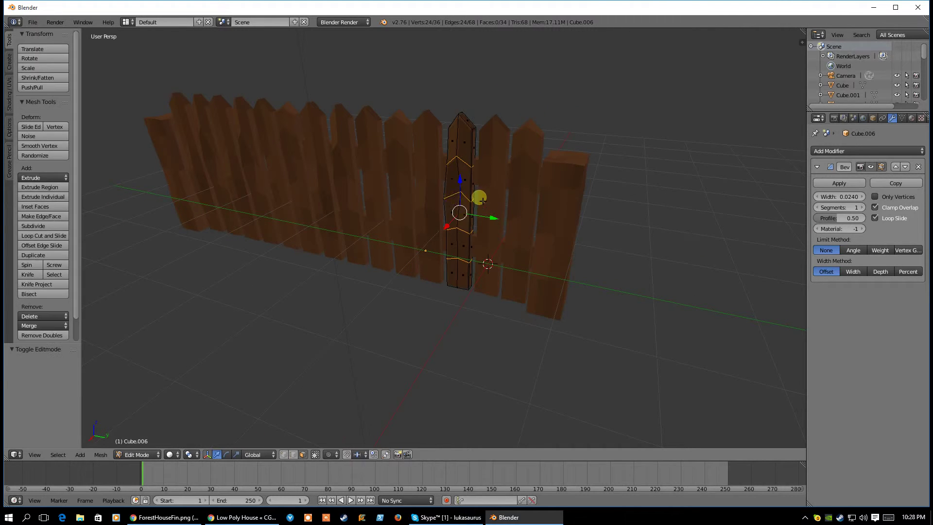
key("Tab")
middle_click_drag(349, 199, 724, 208)
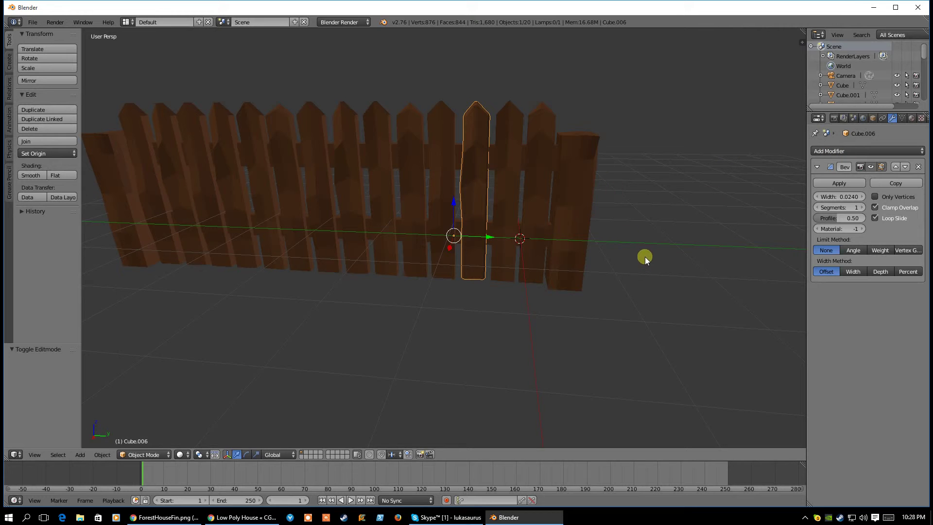
middle_click_drag(646, 256, 582, 214)
right_click(508, 165)
middle_click_drag(508, 165, 633, 196)
key("ctrl+z")
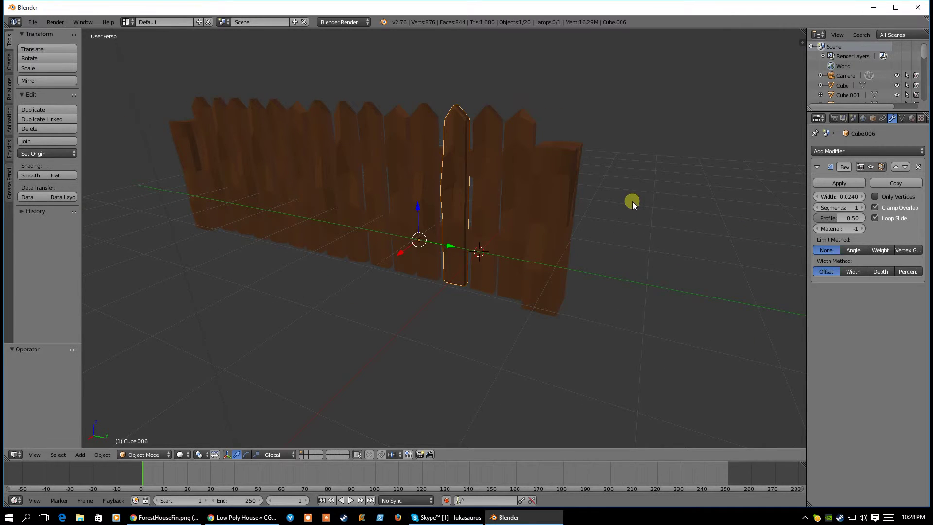
left_click(918, 166)
mouse_move(555, 213)
middle_mouse_down()
mouse_move(579, 202)
mouse_move(562, 206)
mouse_move(614, 252)
mouse_move(639, 220)
mouse_move(518, 220)
mouse_move(539, 213)
middle_mouse_up()
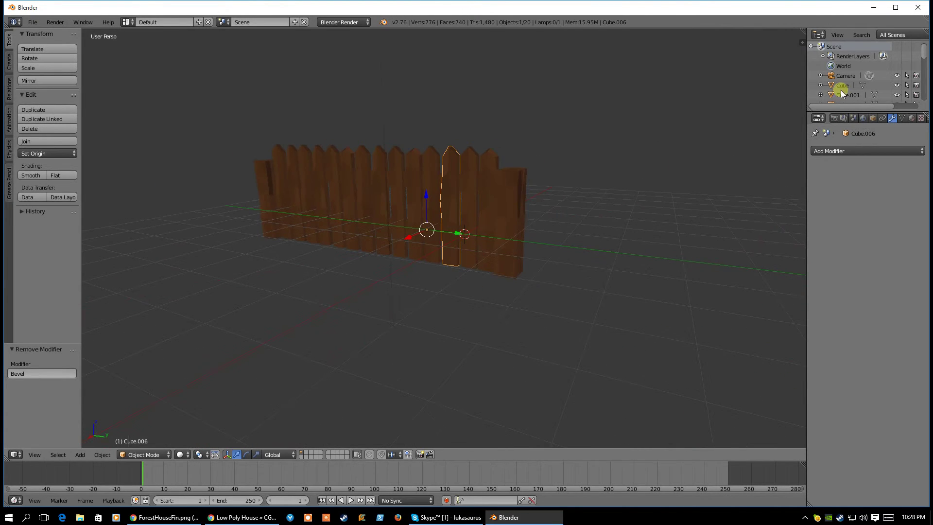
- Enable Paper Sky and Blend Sky for the world background and set the horizon color to dark teal
left_click(853, 118)
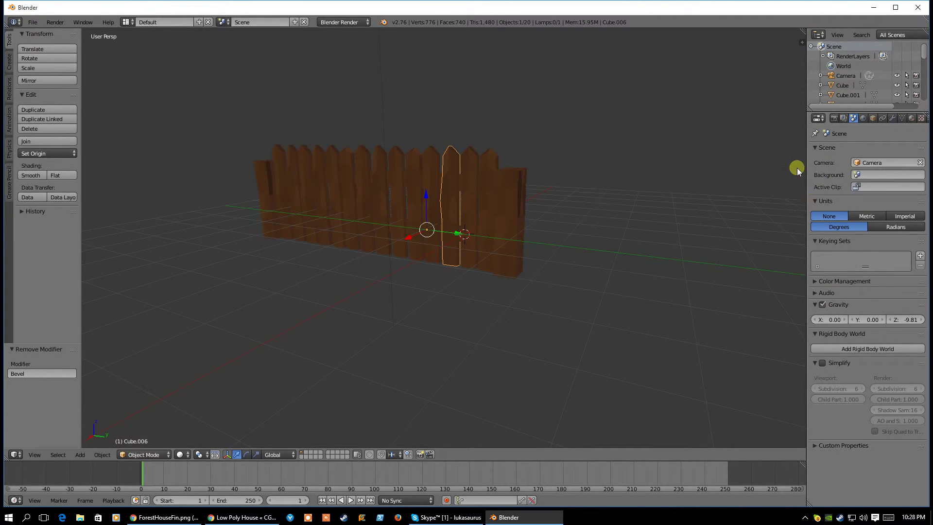
left_click(862, 118)
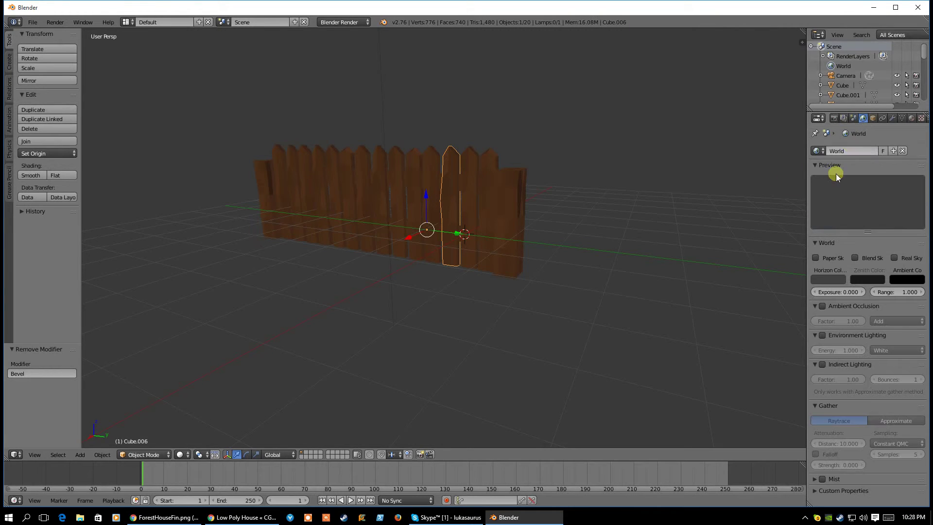
left_click(816, 257)
left_click(855, 258)
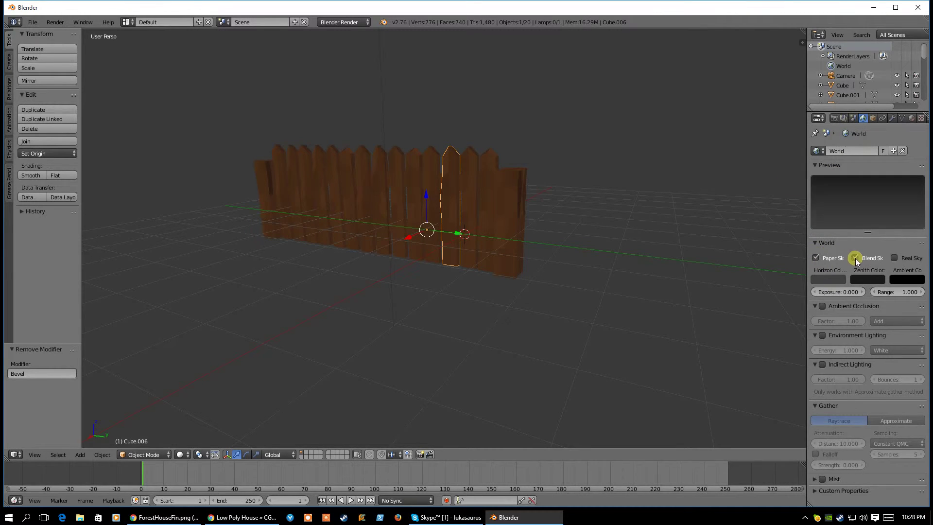
left_click(835, 281)
left_click_drag(796, 178, 791, 162)
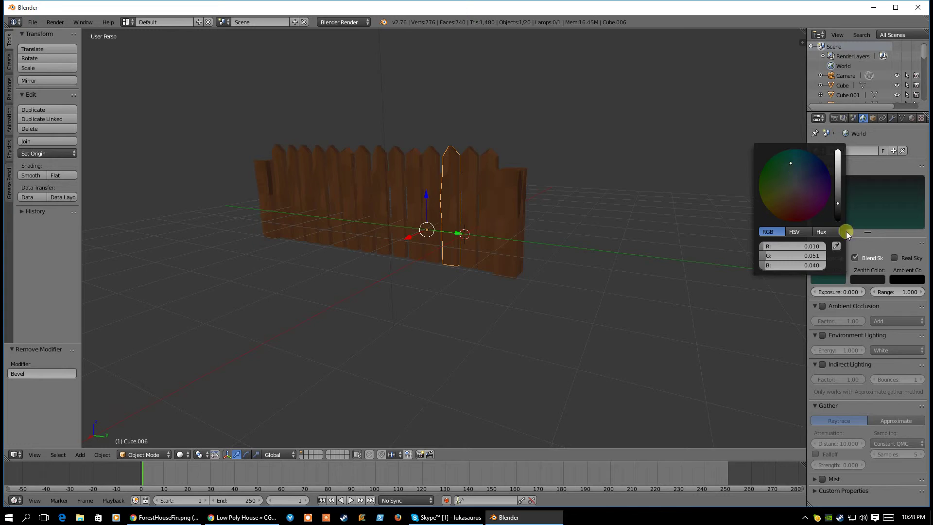
- Set the world's zenith color to orange and its horizon color to dark purple
left_click(857, 278)
left_click_drag(817, 192, 815, 178)
left_click_drag(876, 162, 877, 169)
mouse_move(814, 176)
left_mouse_down()
mouse_move(831, 204)
mouse_move(801, 207)
mouse_move(818, 193)
left_mouse_up()
left_click(828, 279)
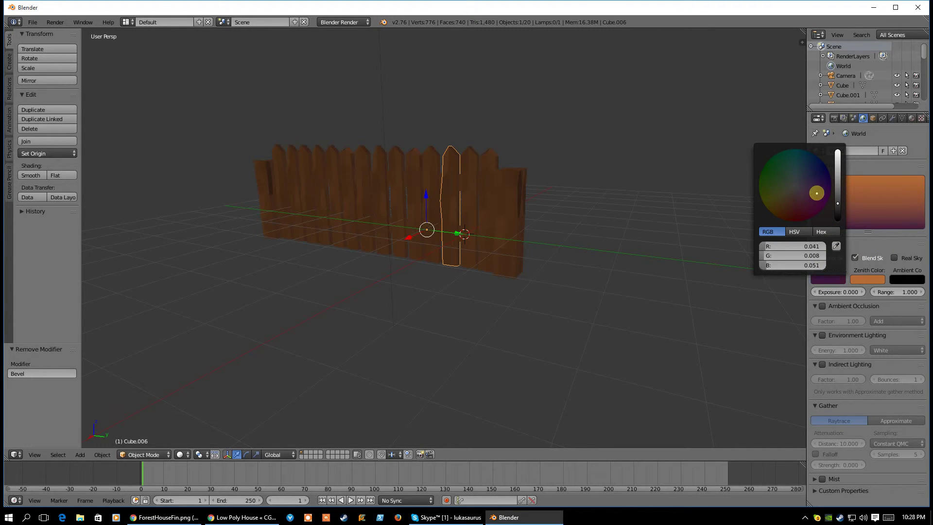
left_click(876, 242)
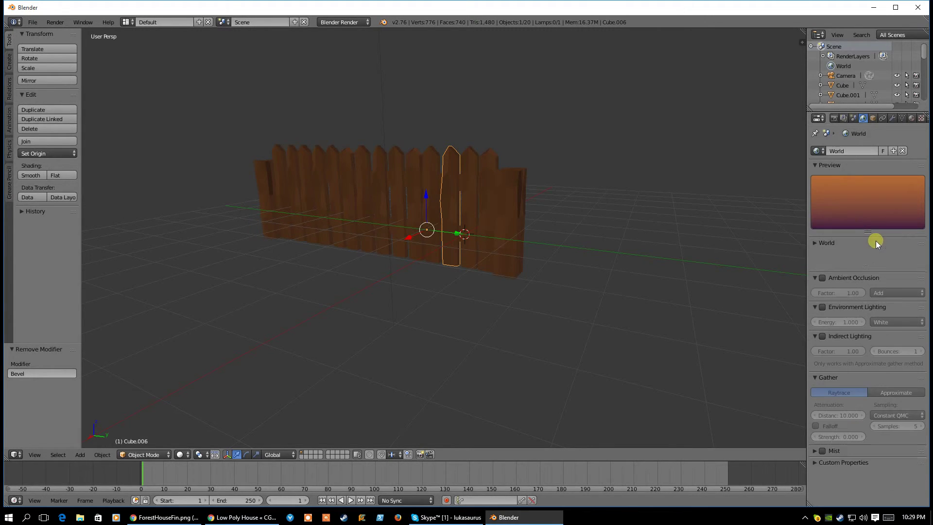
left_click(825, 244)
- Enable Ambient Occlusion with Multiply blending and turn on Environment Lighting for the world
left_click(822, 306)
left_click(876, 321)
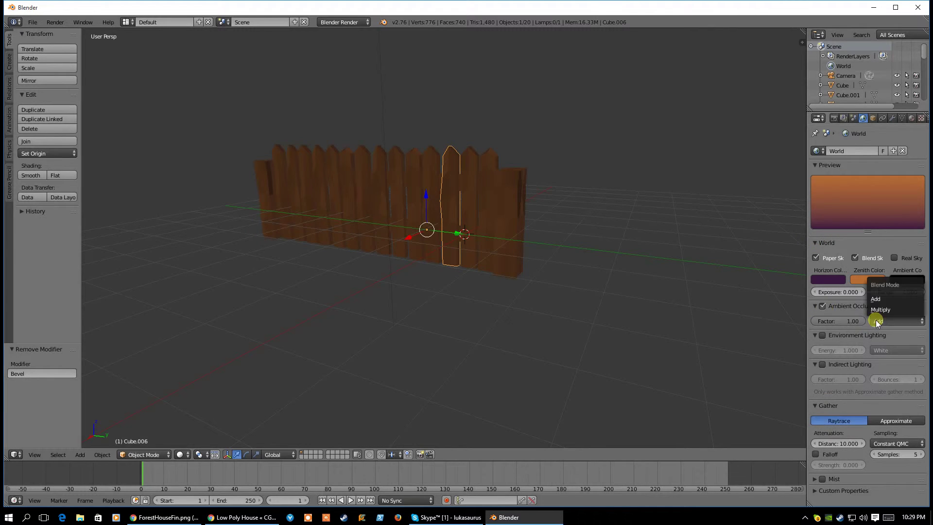
left_click(880, 311)
left_click(823, 335)
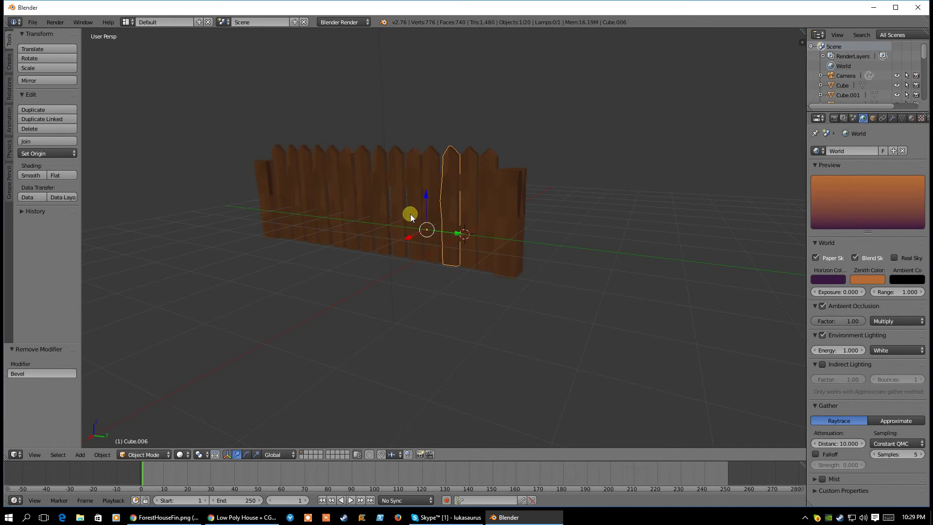
- Render the scene to check the fence against the gradient sky, and return to the 3D view
key("KP_0")
middle_click_drag(432, 232, 360, 73)
key("F12")
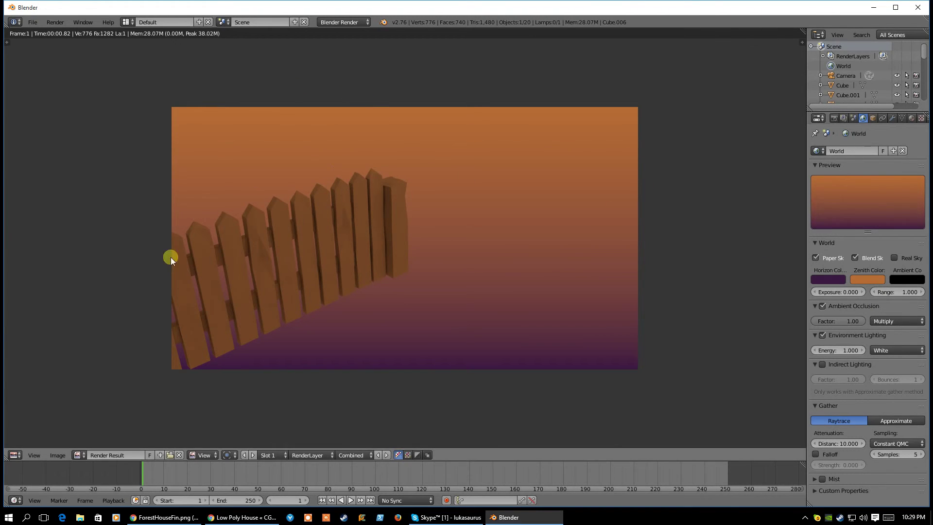
left_click(17, 457)
left_click(29, 440)
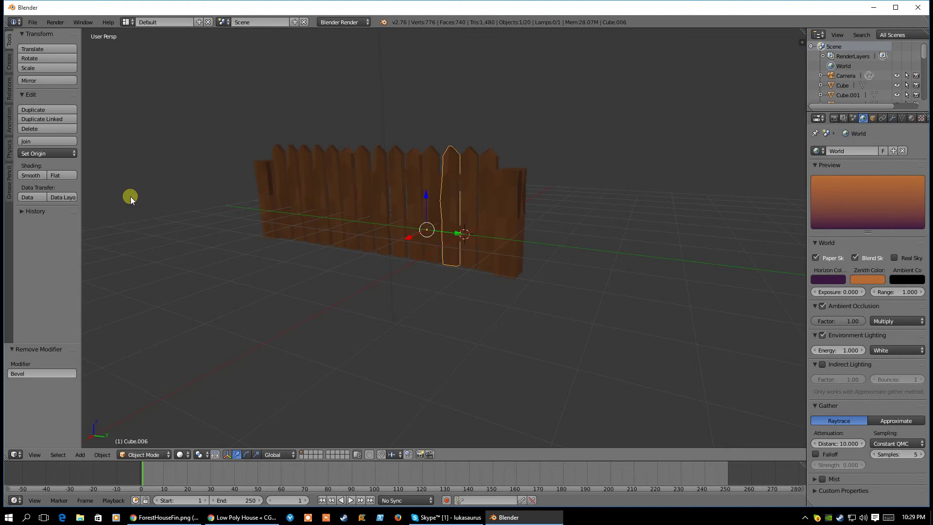
- Add a ground plane, lower it by about 0.944 on Z beneath the fence and scale it by about 10.77
left_click(79, 454)
mouse_move(89, 446)
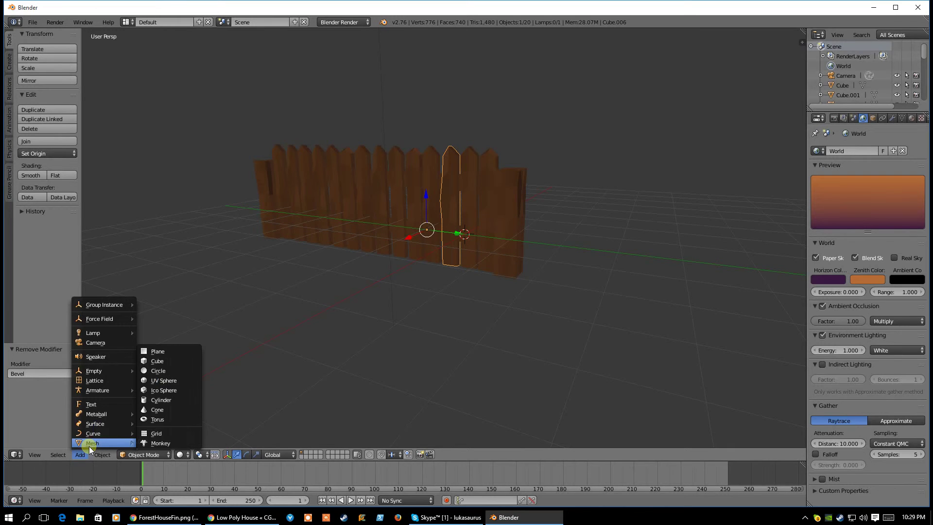
left_click(162, 351)
left_click_drag(465, 200, 462, 244)
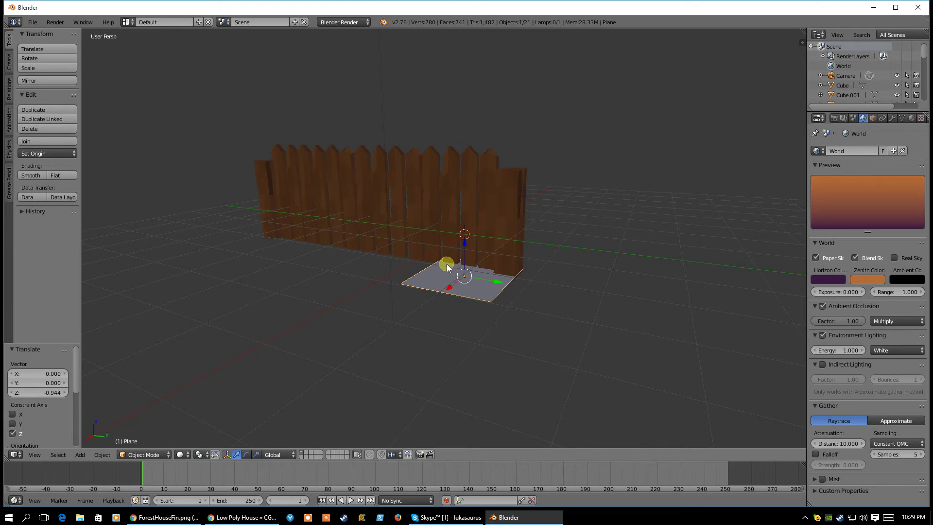
key("s")
left_click(239, 251)
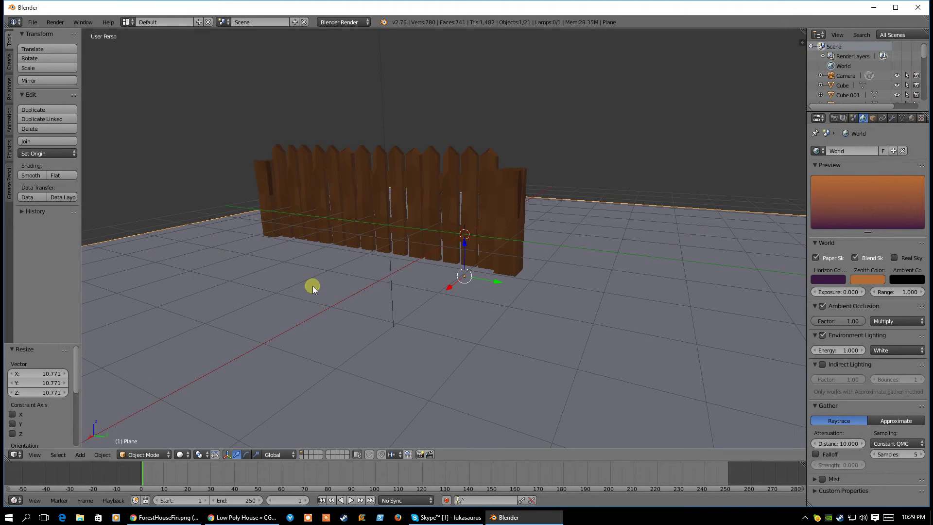
- Select the lamp above the ground plane and render the scene
middle_click_drag(273, 284, 421, 291)
scroll(434, 280, "down", 6)
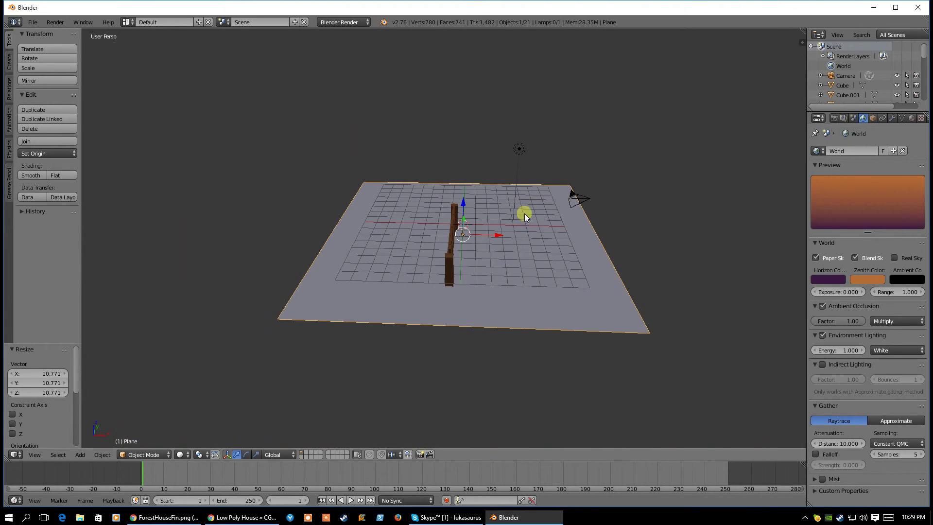
right_click(523, 151)
middle_click_drag(544, 209, 445, 231)
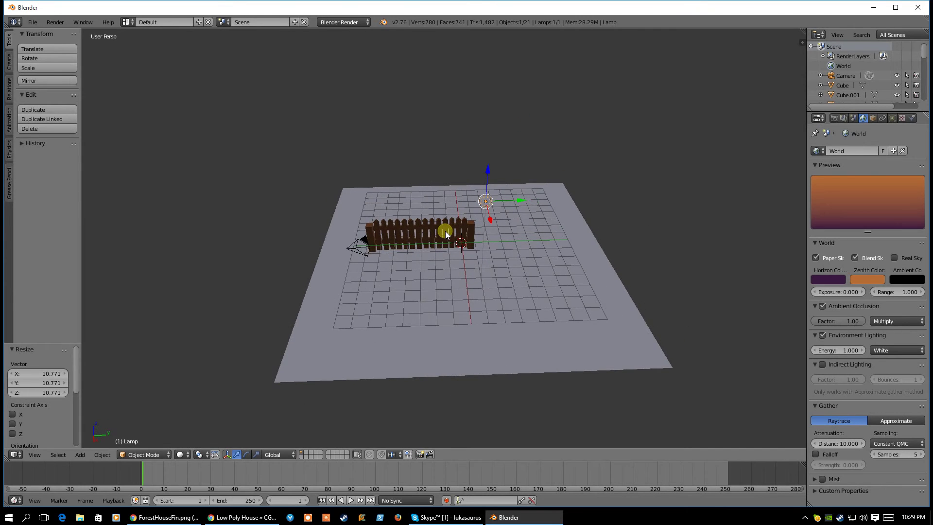
key("F12")
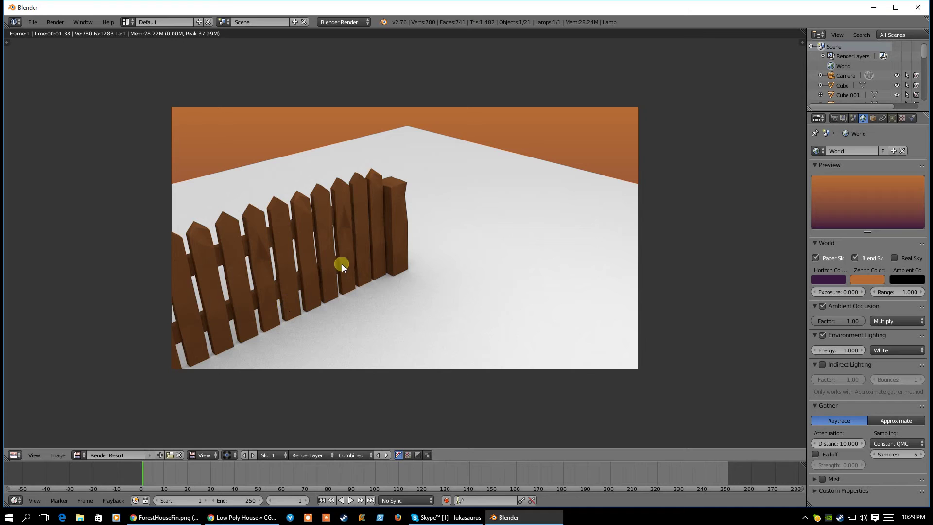
- Change the lamp type from Point to Sun and render the scene again
left_click(891, 119)
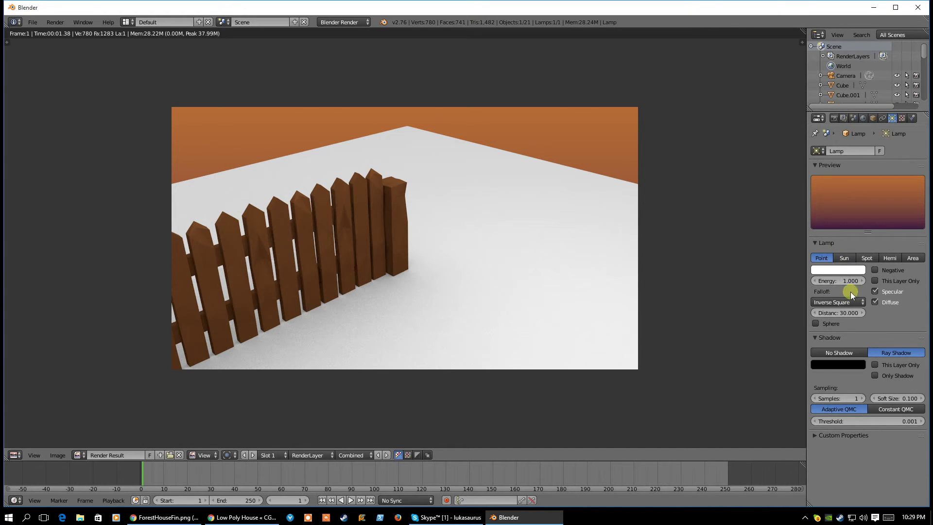
left_click(843, 257)
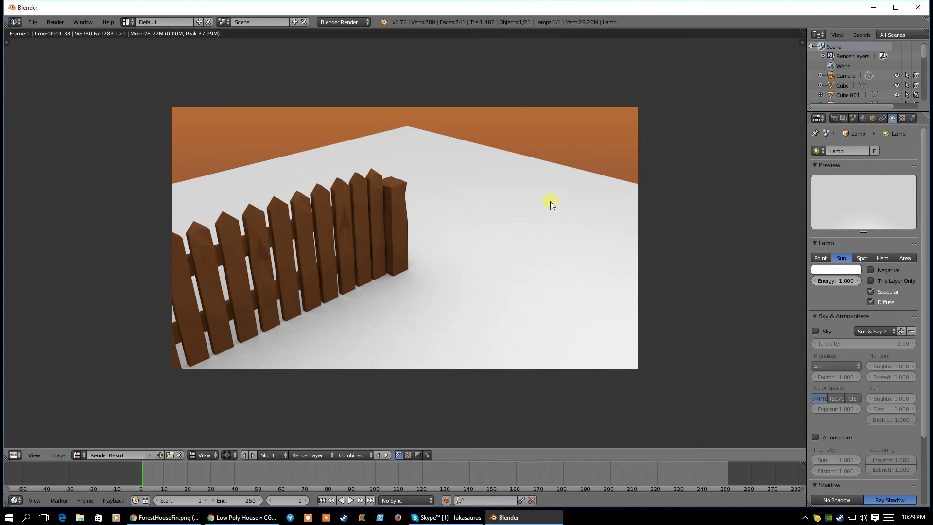
key("F12")
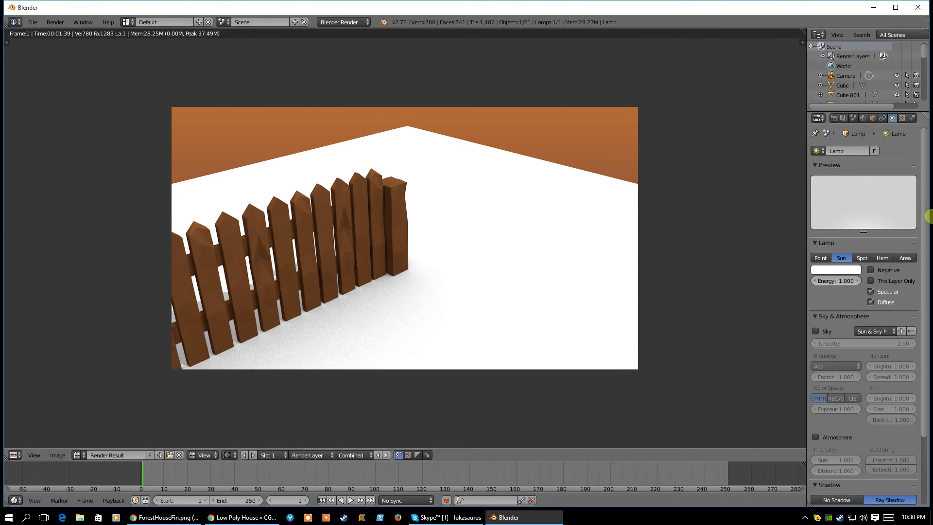
- Rotate the sun lamp about -127° around the global Z axis and render the scene
left_click(14, 455)
left_click(27, 444)
middle_click_drag(483, 227, 524, 197)
key("r")
key("z")
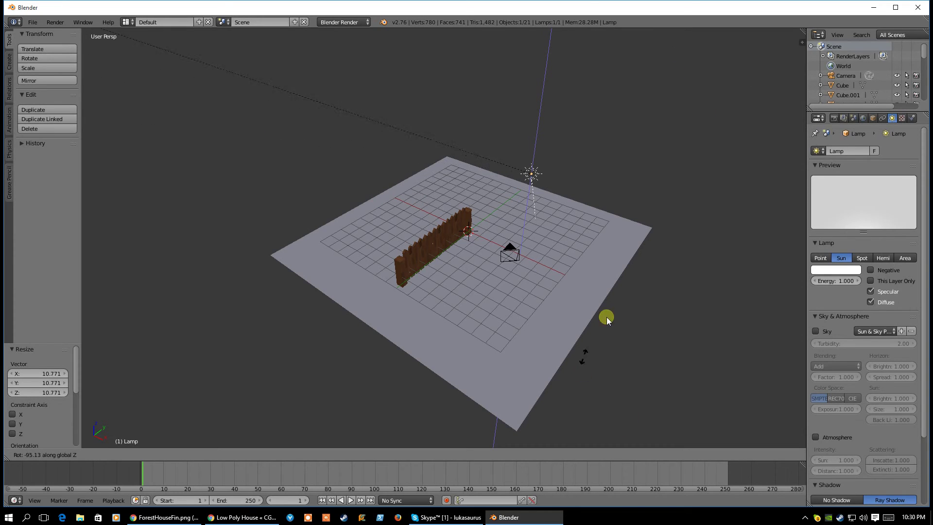
left_click(657, 359)
key("F12")
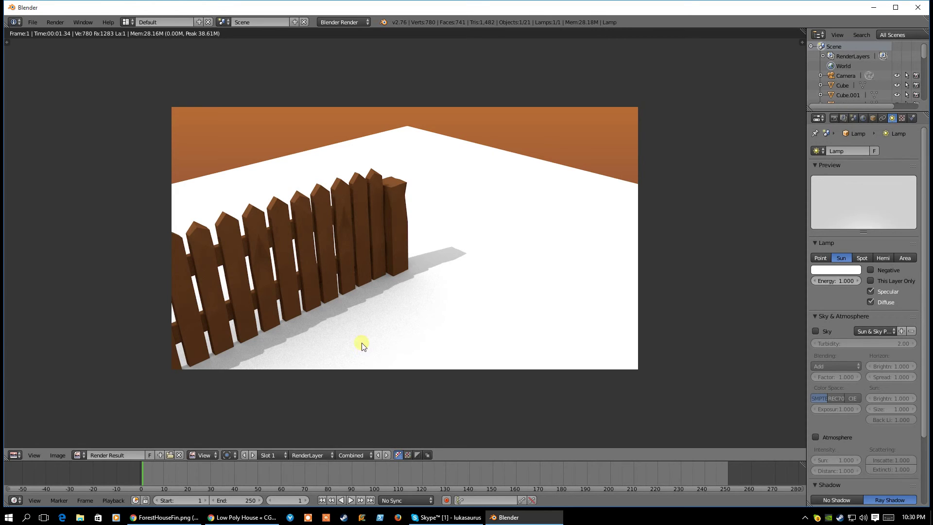
- Return to the 3D view and save the project as FENCE.BLEND in the Documents folder
left_click(34, 24)
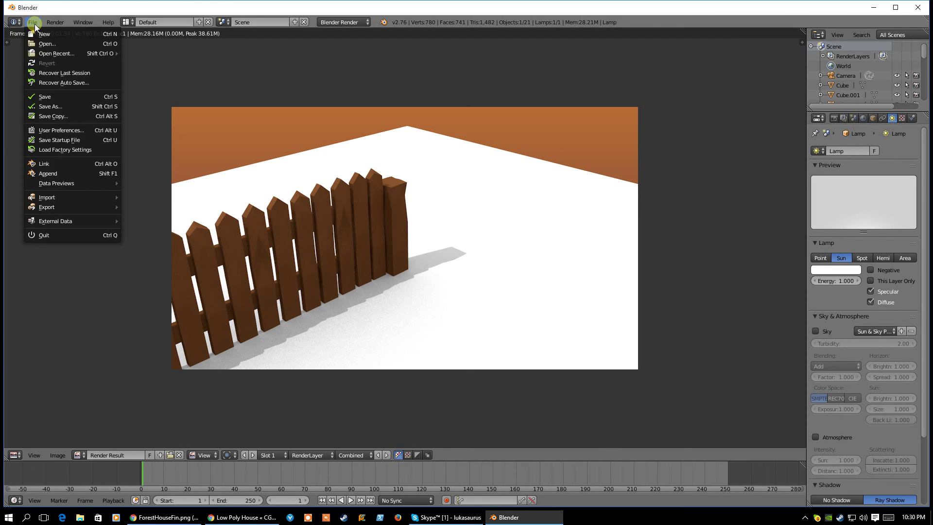
left_click(15, 455)
left_click(29, 444)
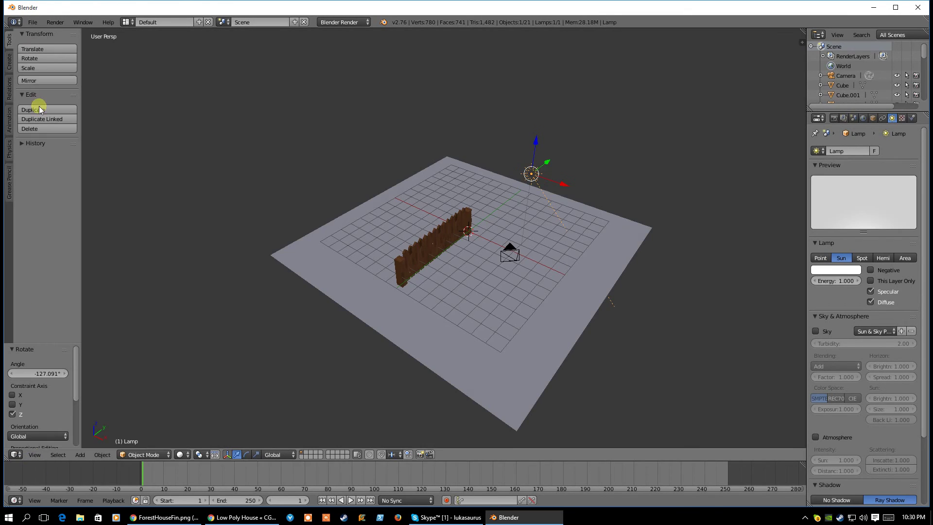
left_click(33, 22)
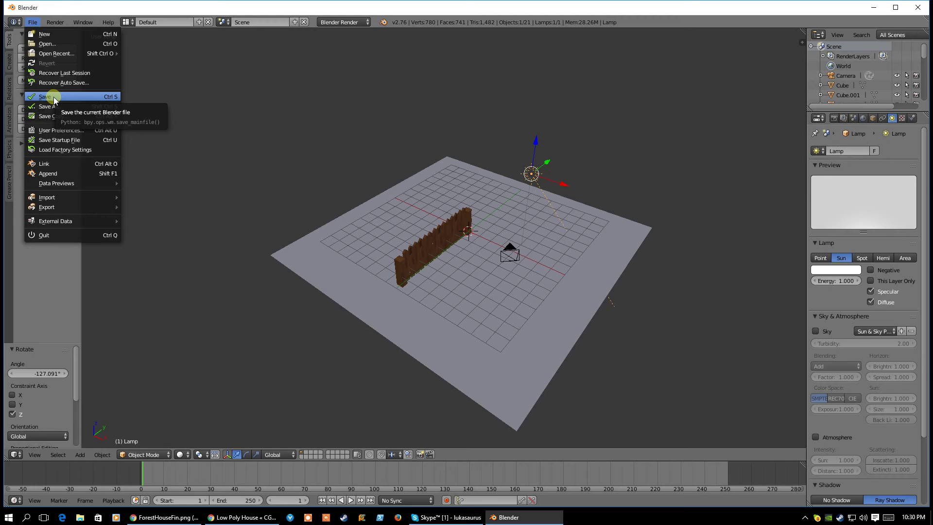
left_click(54, 96)
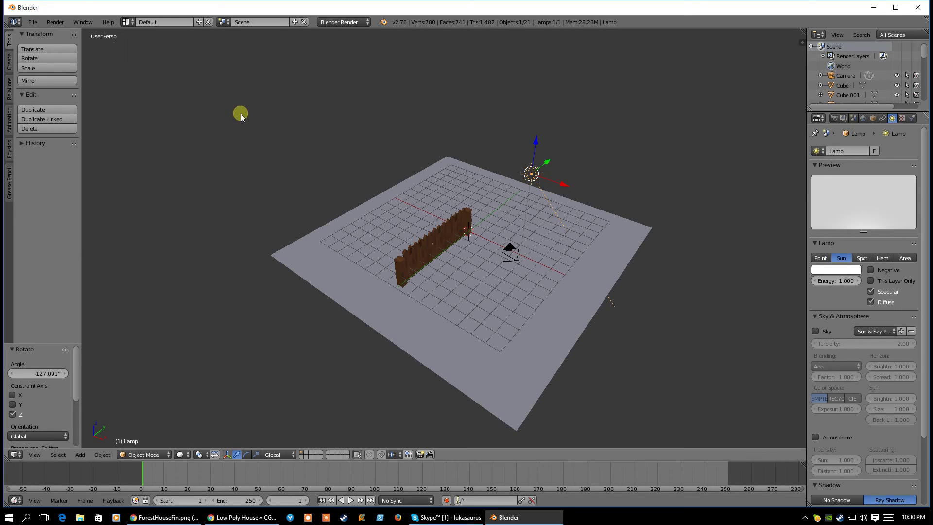
left_click(32, 22)
left_click(54, 97)
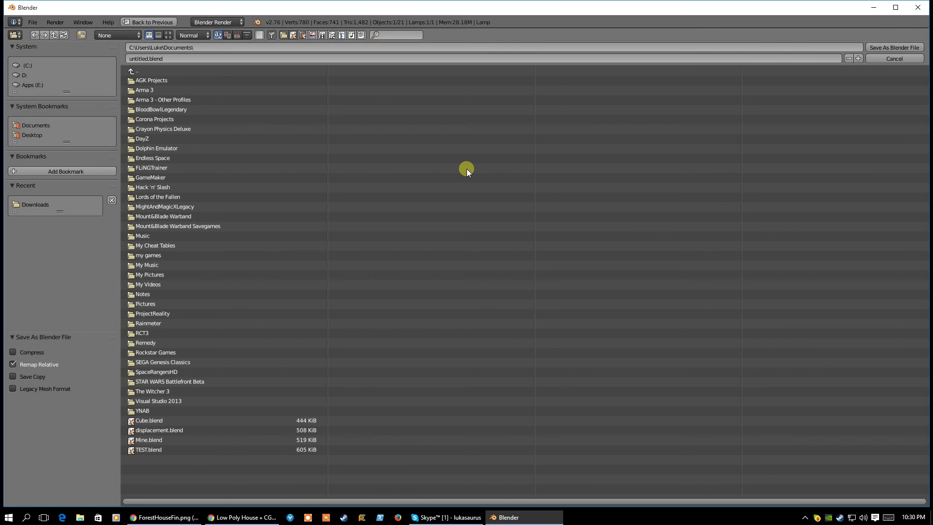
left_click(185, 56)
type("FENCE")
key("Return")
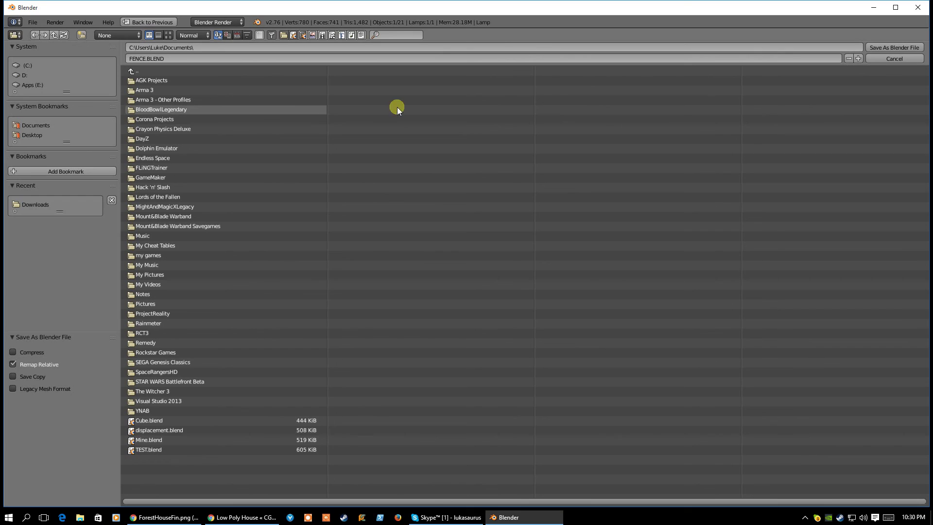
left_click(885, 51)
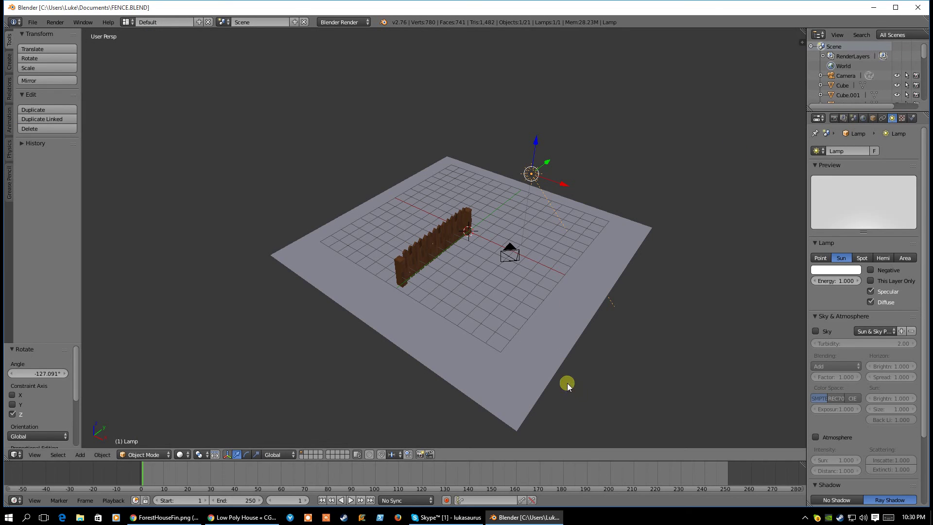